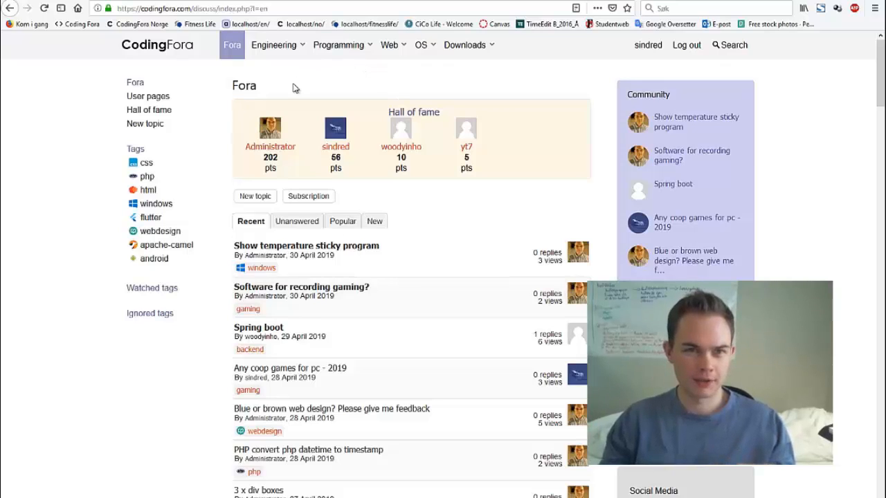
Browse the Engineering and Programming topic lists, visiting the Android, PHP and Ubuntu tutorial pages
{"action": "left_click", "coordinate": [267, 47]}
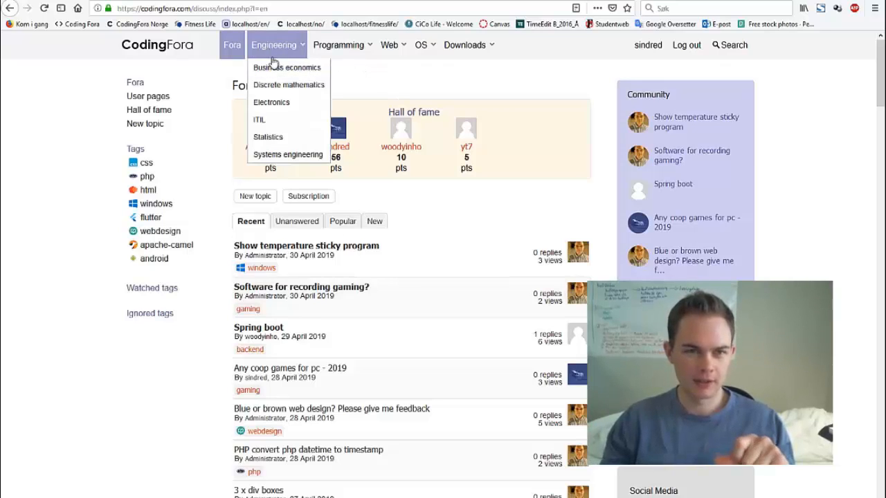
{"action": "left_click", "coordinate": [333, 46]}
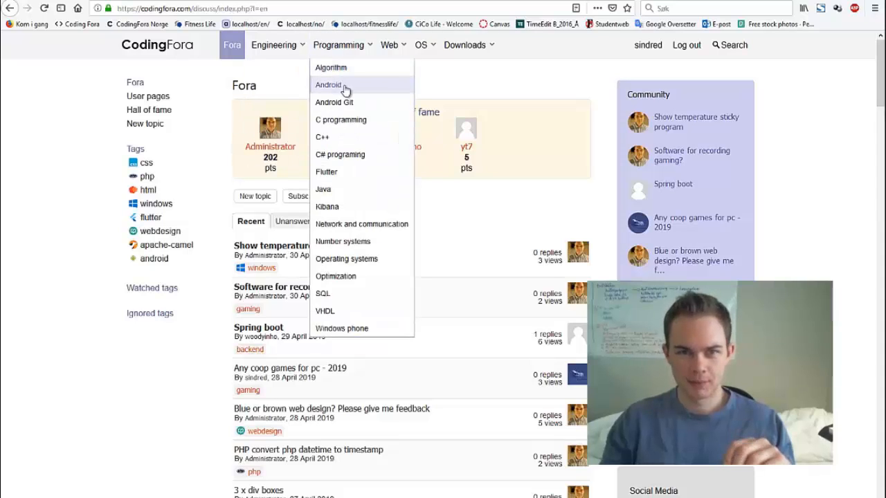
{"action": "left_click", "coordinate": [344, 64]}
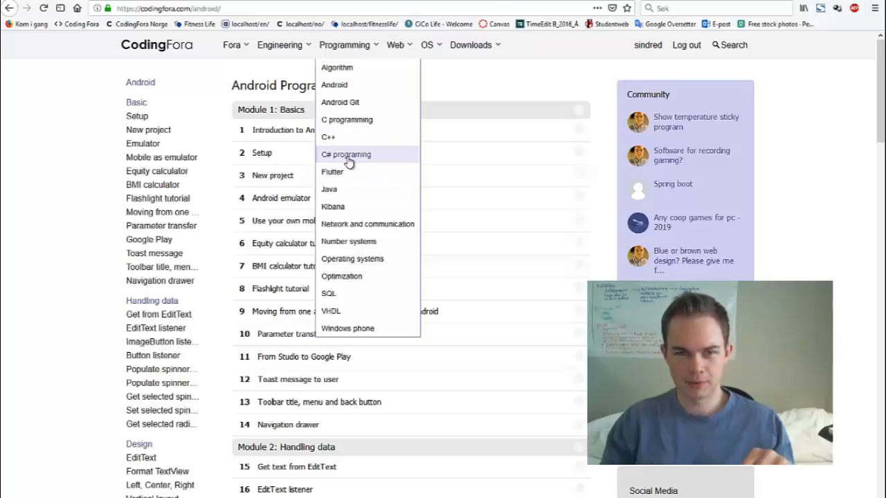
{"action": "mouse_move", "coordinate": [400, 42]}
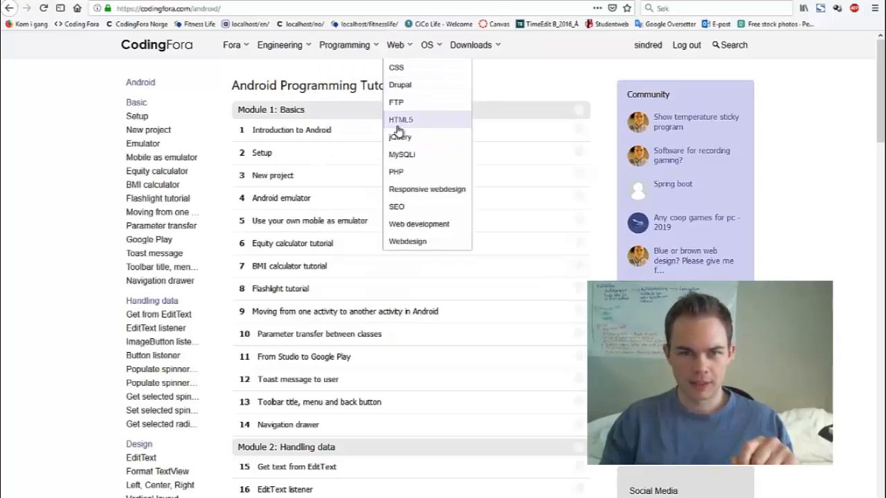
{"action": "left_click", "coordinate": [400, 172]}
{"action": "mouse_move", "coordinate": [424, 49]}
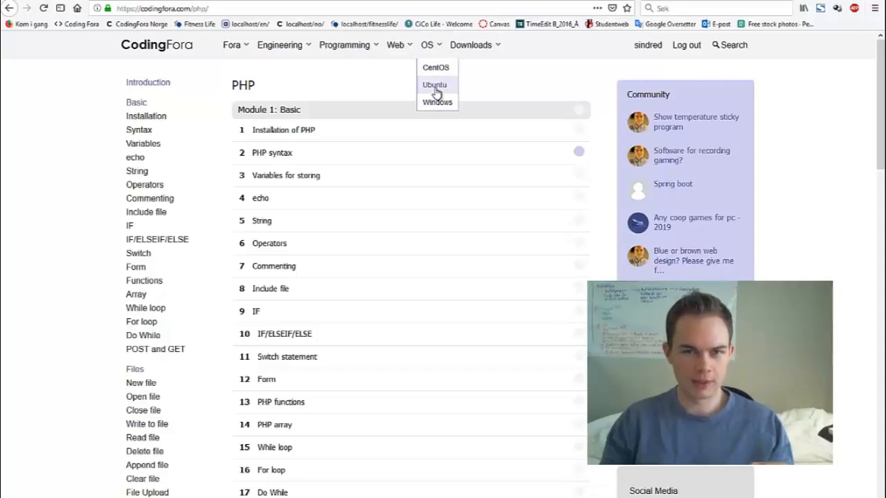
{"action": "left_click", "coordinate": [435, 86]}
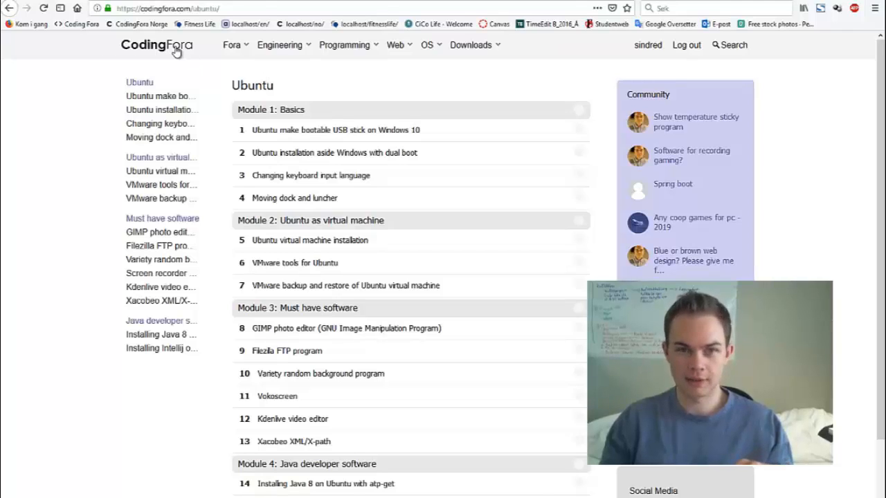
Visit the Downloads page and return to the Fora discussion page
{"action": "left_click", "coordinate": [176, 48]}
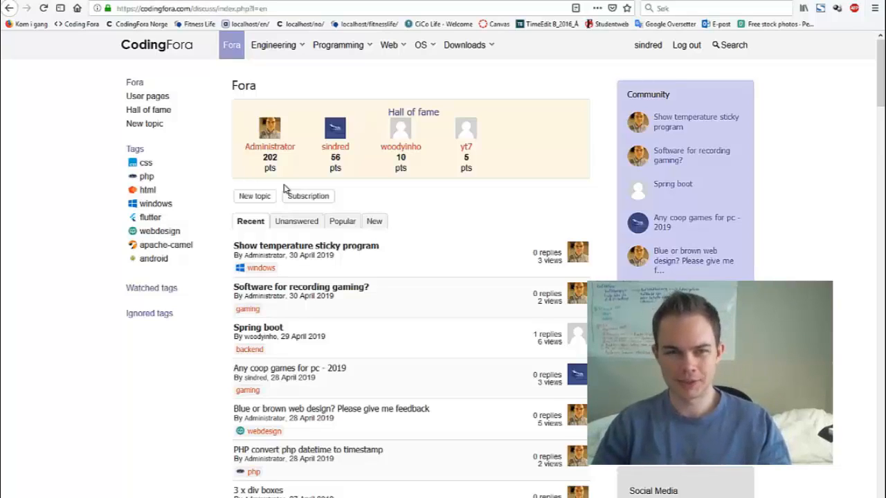
{"action": "left_click", "coordinate": [458, 47]}
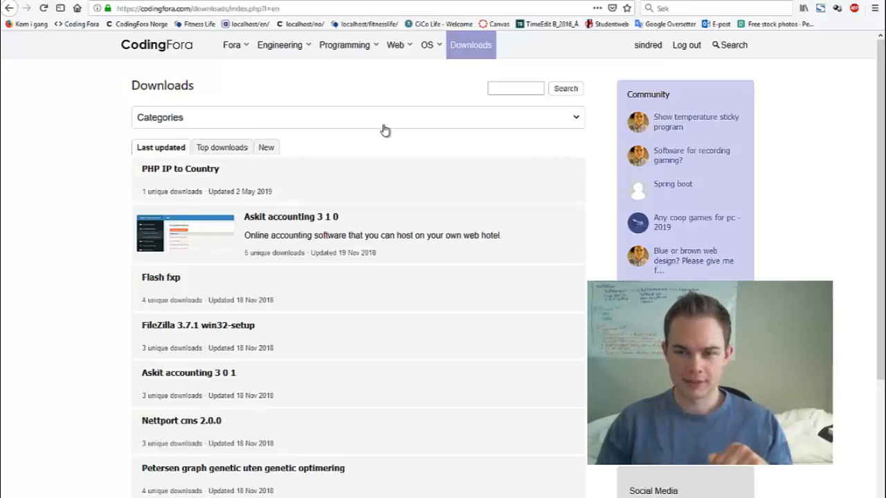
{"action": "left_click", "coordinate": [178, 45]}
Search Google for vmware and open the 'VMware Virtualization for Desktop & Server' result
{"action": "mouse_move", "coordinate": [253, 57]}
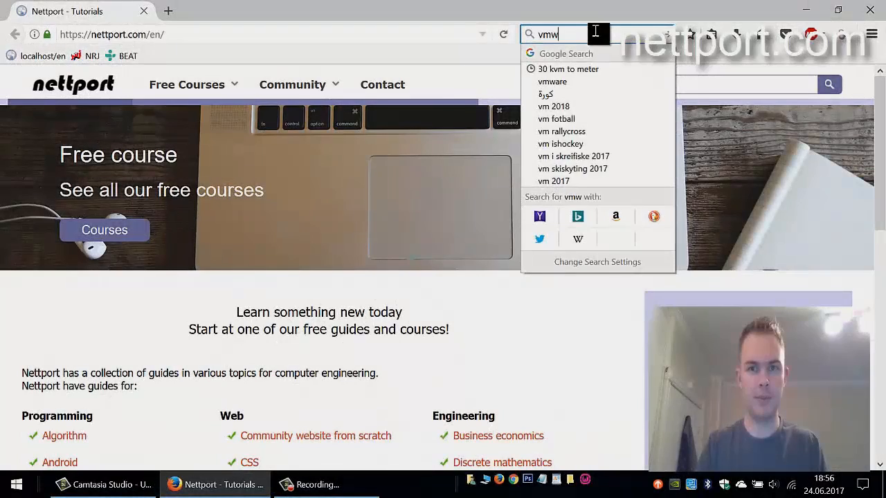
{"action": "type", "text": "re"}
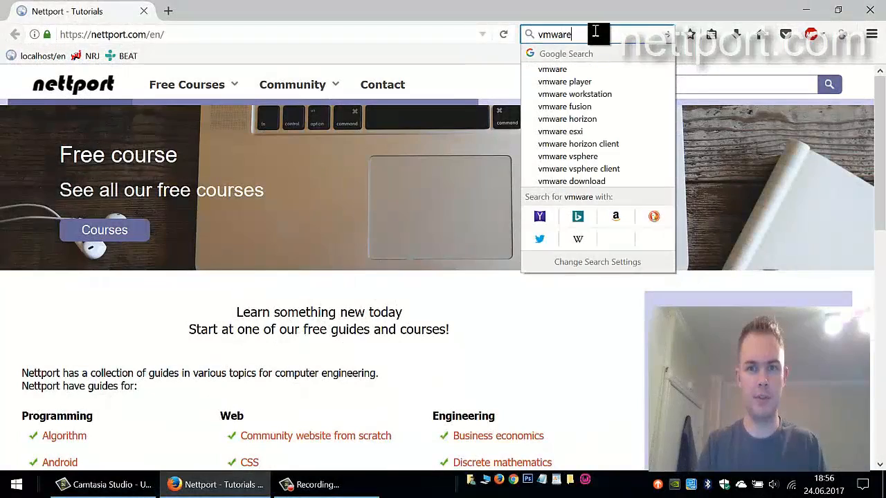
{"action": "key", "text": "Return"}
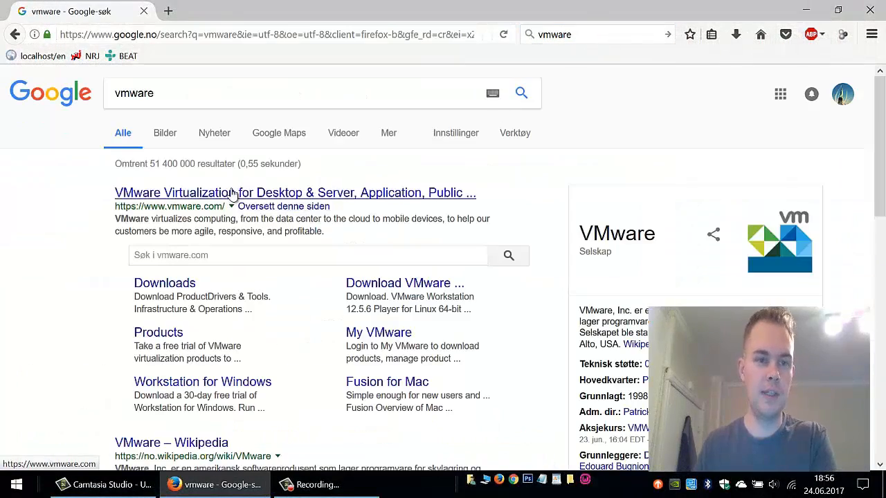
{"action": "left_click", "coordinate": [232, 194]}
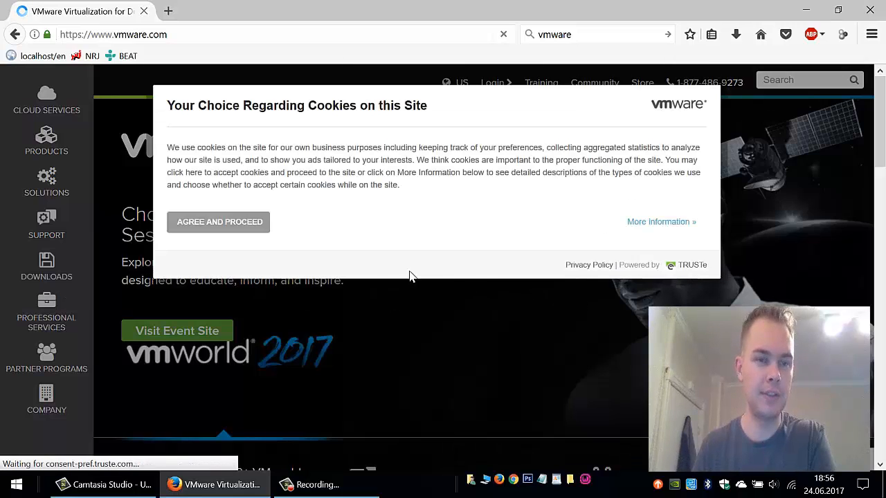
Accept the VMware site's cookie policy and choose United States as the location
{"action": "left_click", "coordinate": [233, 224]}
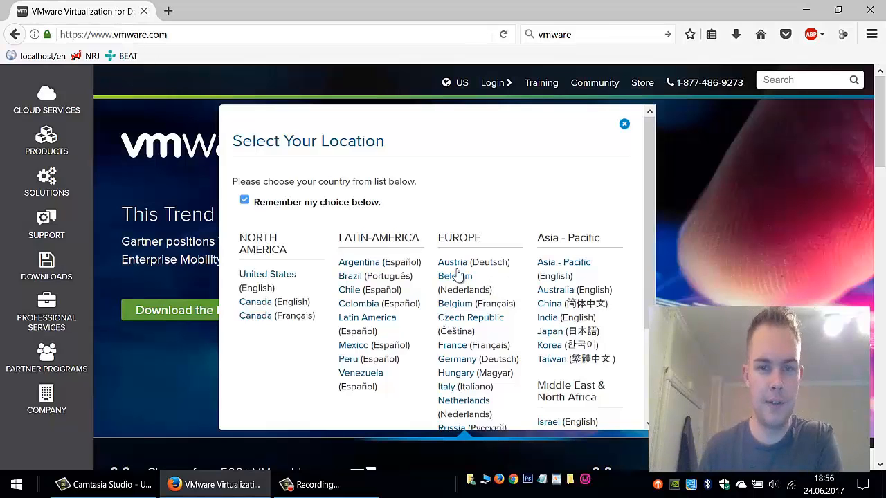
{"action": "scroll", "coordinate": [477, 327], "scroll_direction": "down", "scroll_amount": 3}
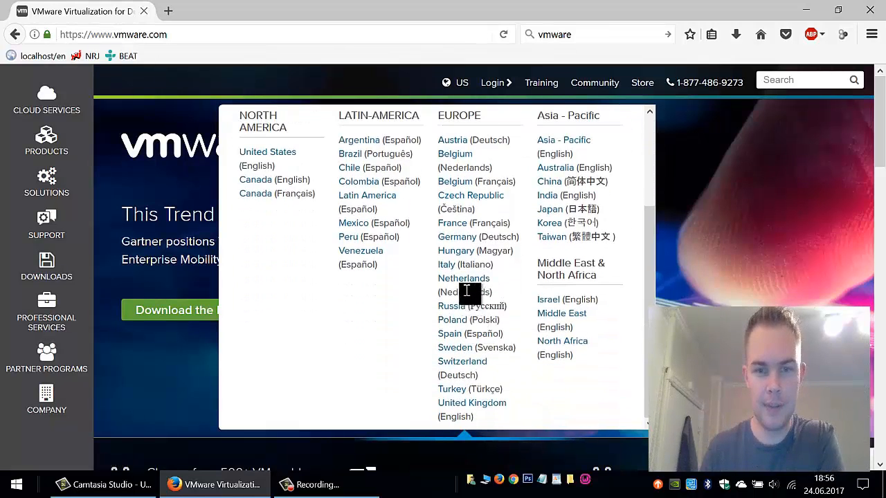
{"action": "scroll", "coordinate": [506, 302], "scroll_direction": "down", "scroll_amount": 3}
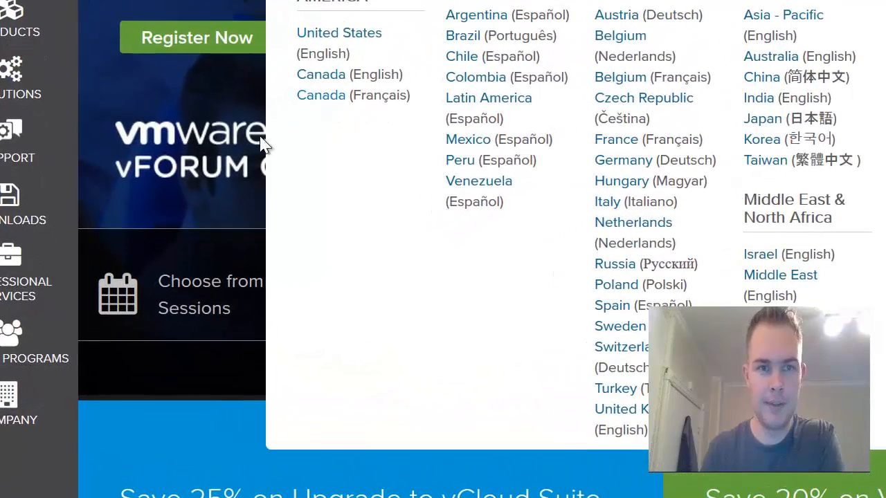
{"action": "left_click", "coordinate": [346, 38]}
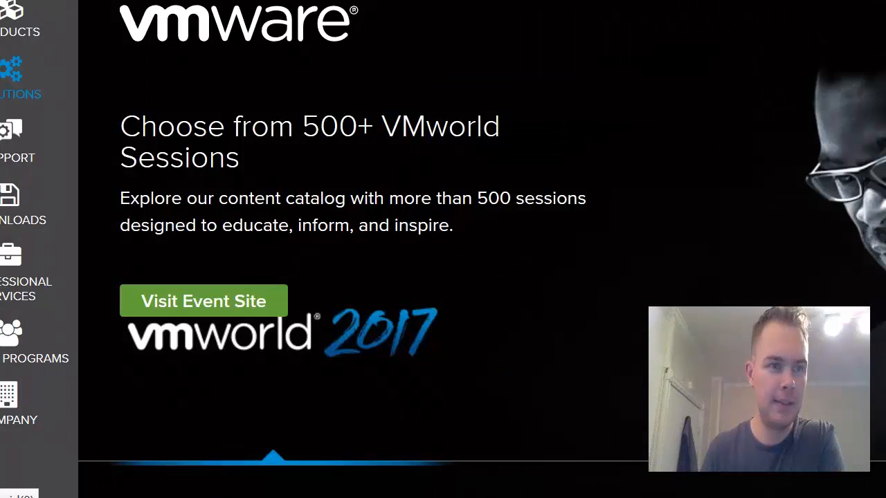
Open the Workstation Player product page from the Downloads list and scroll to the Windows 64-bit download
{"action": "left_click", "coordinate": [16, 199]}
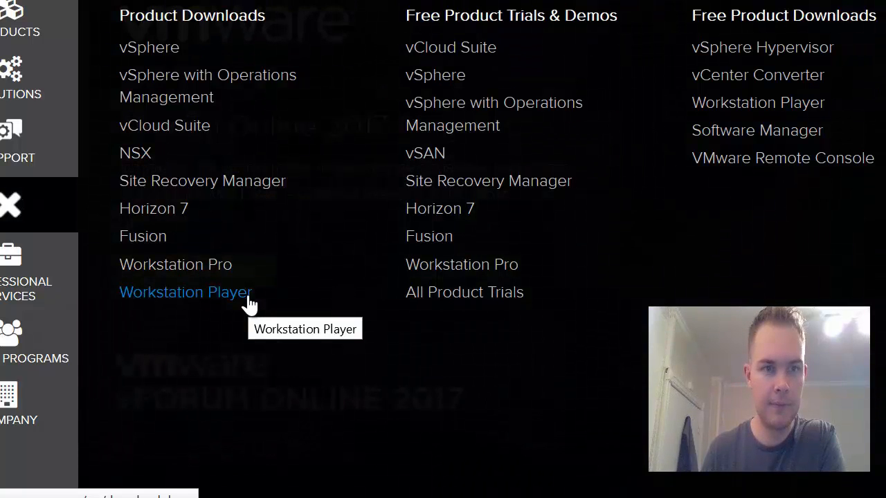
{"action": "left_click", "coordinate": [736, 118]}
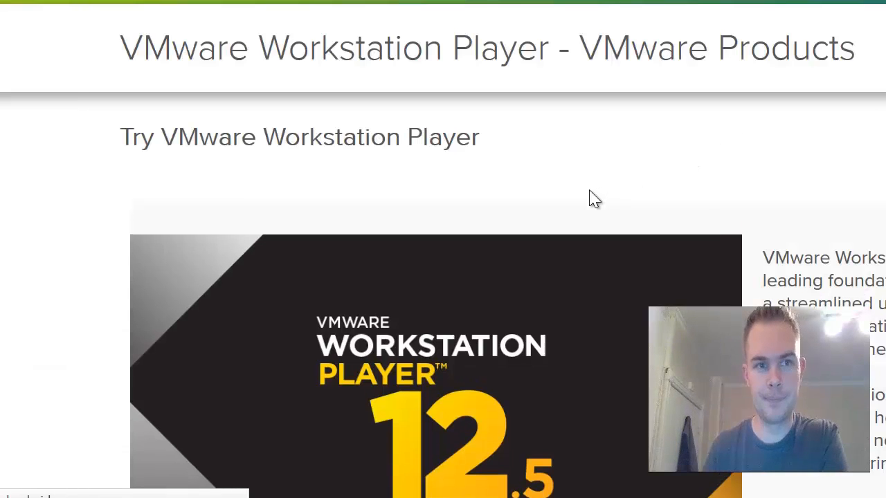
{"action": "scroll", "coordinate": [550, 203], "scroll_direction": "down", "scroll_amount": 5}
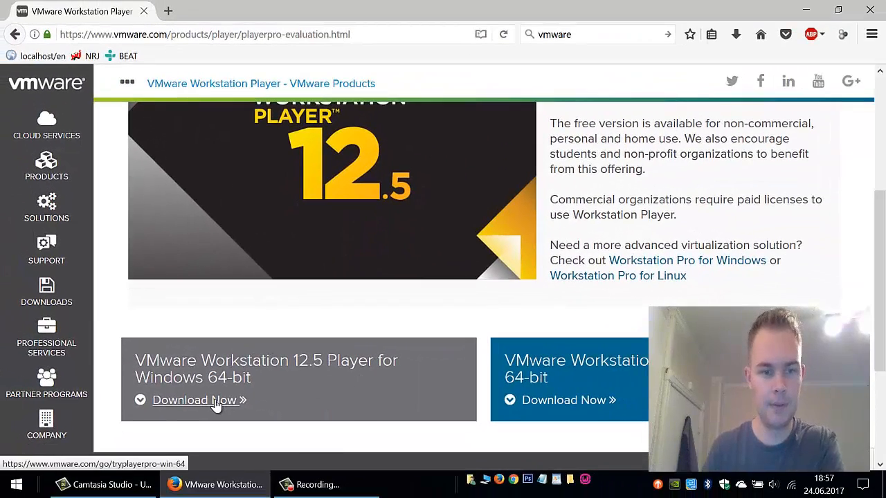
Download the Windows 64-bit Player installer and browse to Installasjonsfiler\Programmer
{"action": "left_click", "coordinate": [224, 400]}
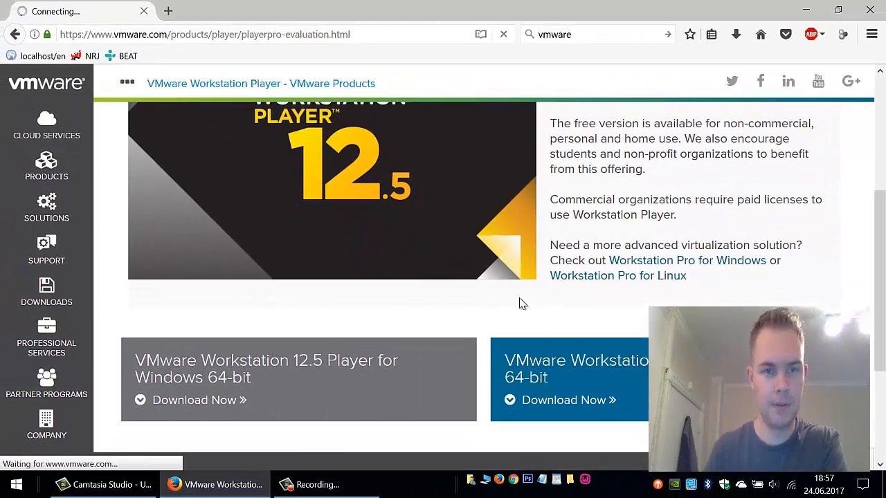
{"action": "left_click", "coordinate": [504, 284]}
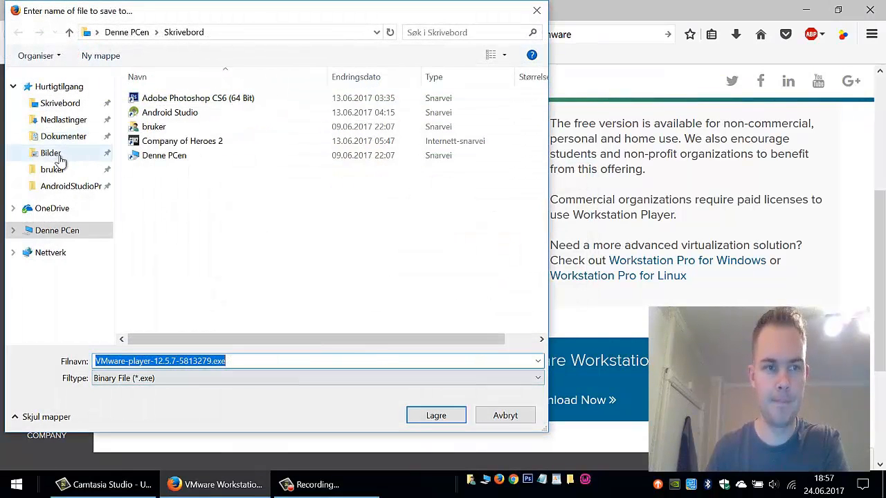
{"action": "left_click", "coordinate": [67, 173]}
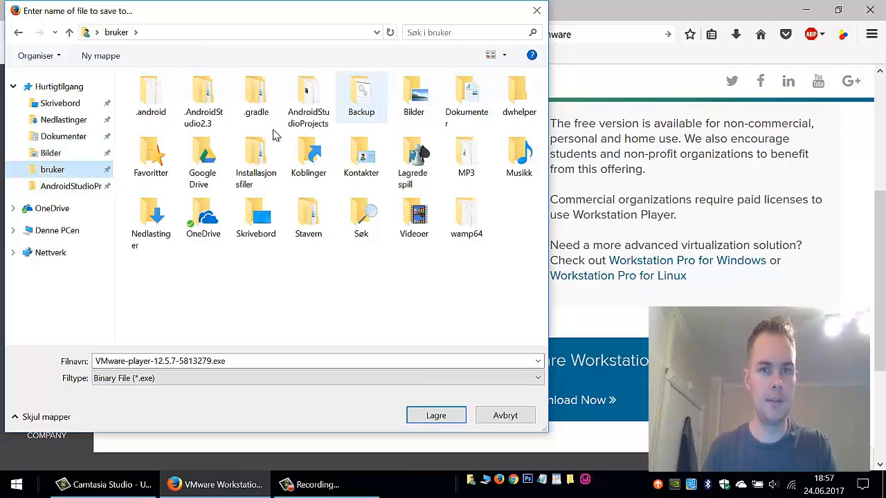
{"action": "double_click", "coordinate": [251, 158]}
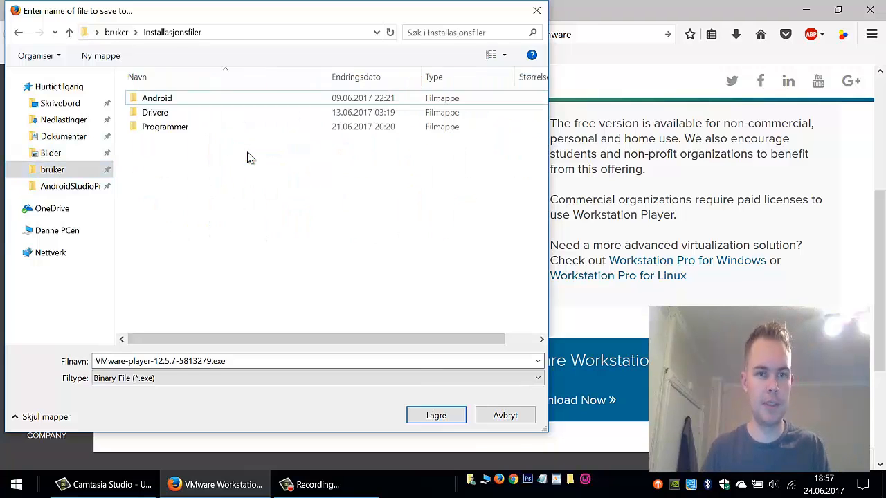
{"action": "double_click", "coordinate": [160, 128]}
Save VMware-player-12.5.7-5813279.exe into a new VMware folder and launch it
{"action": "left_click", "coordinate": [99, 57]}
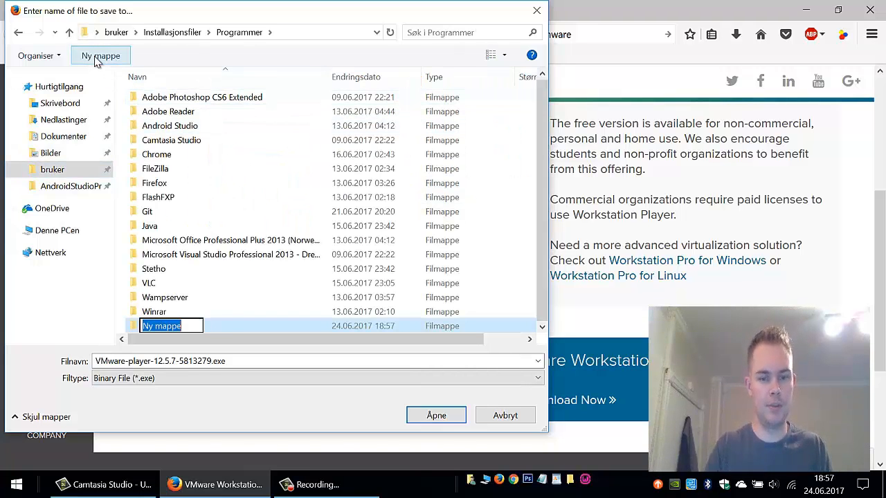
{"action": "type", "text": "Vm"}
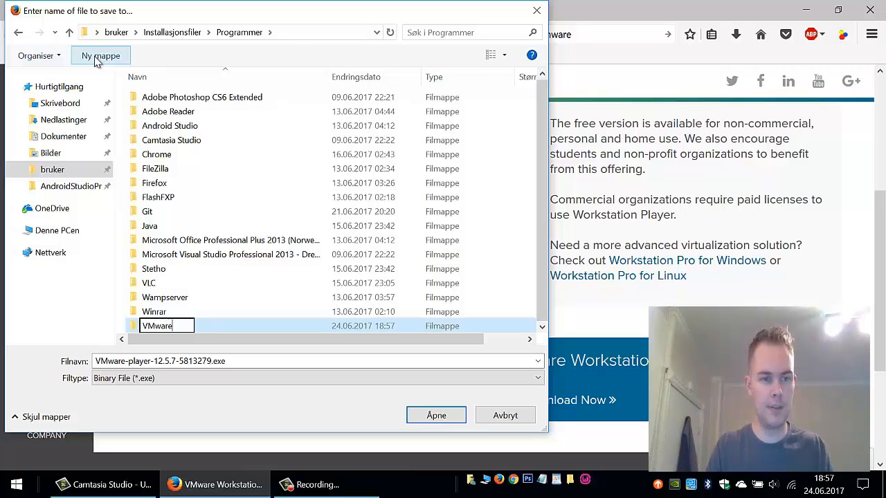
{"action": "key", "text": "Return"}
{"action": "key", "text": "Return"}
{"action": "left_click", "coordinate": [436, 415]}
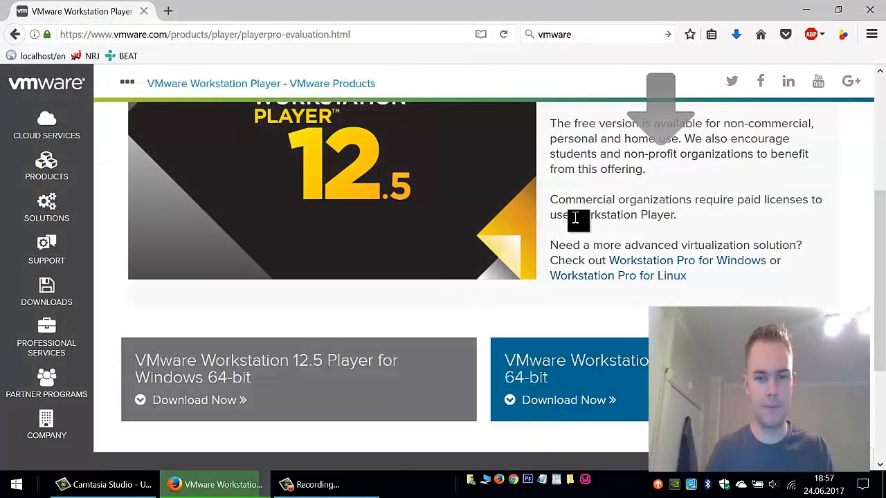
{"action": "left_click", "coordinate": [739, 36]}
{"action": "left_click", "coordinate": [579, 73]}
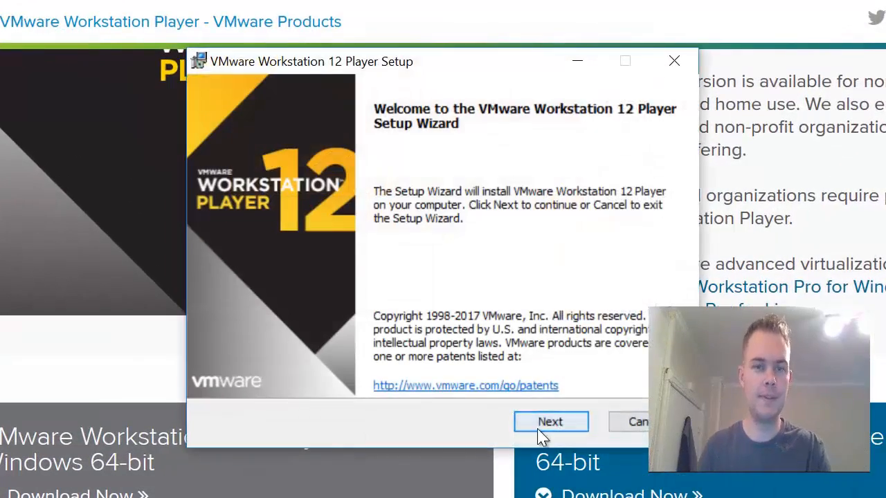
Accept the license, keep the default location, experience settings and both shortcuts, and begin installing
{"action": "left_click", "coordinate": [547, 421]}
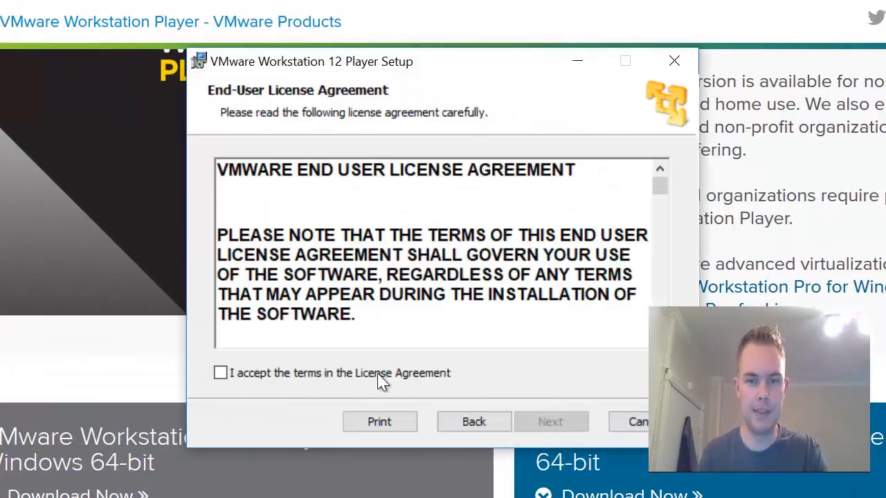
{"action": "left_click", "coordinate": [380, 380]}
{"action": "left_click", "coordinate": [562, 423]}
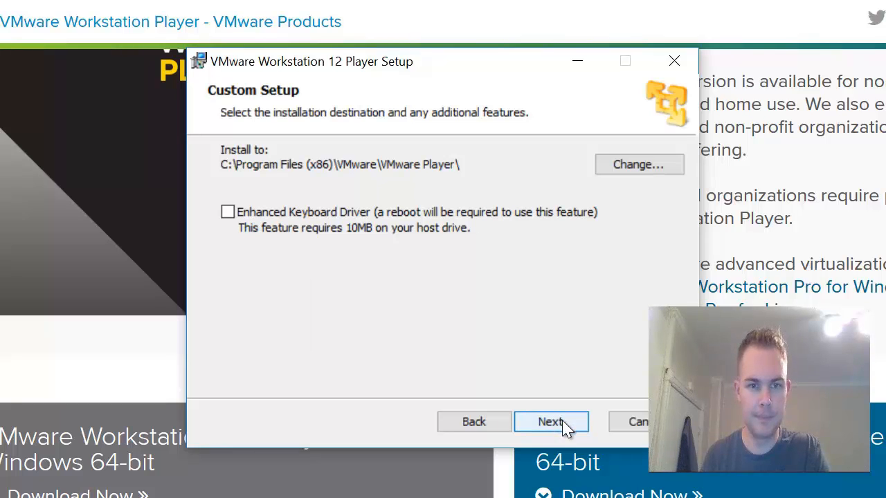
{"action": "left_click", "coordinate": [577, 426]}
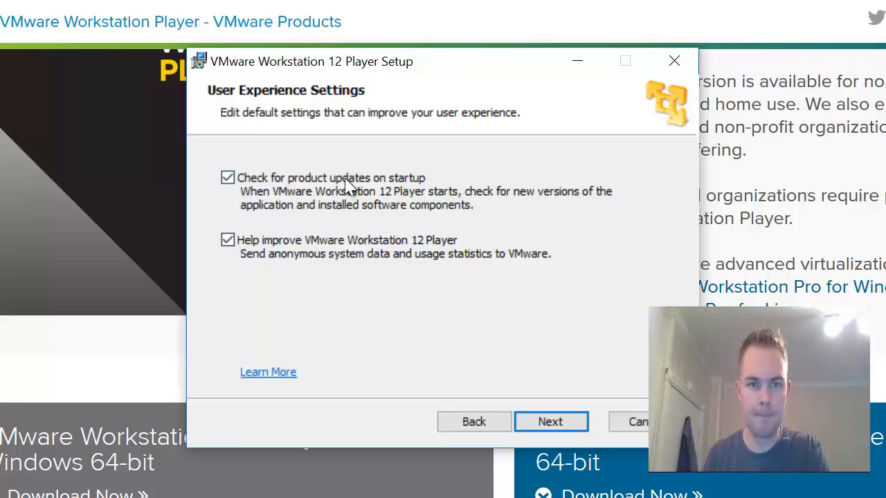
{"action": "left_click", "coordinate": [566, 429]}
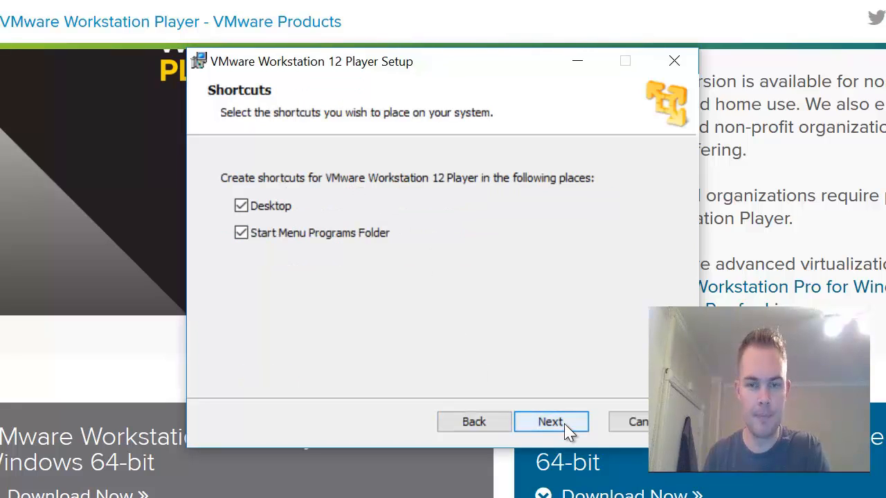
{"action": "left_click", "coordinate": [569, 429]}
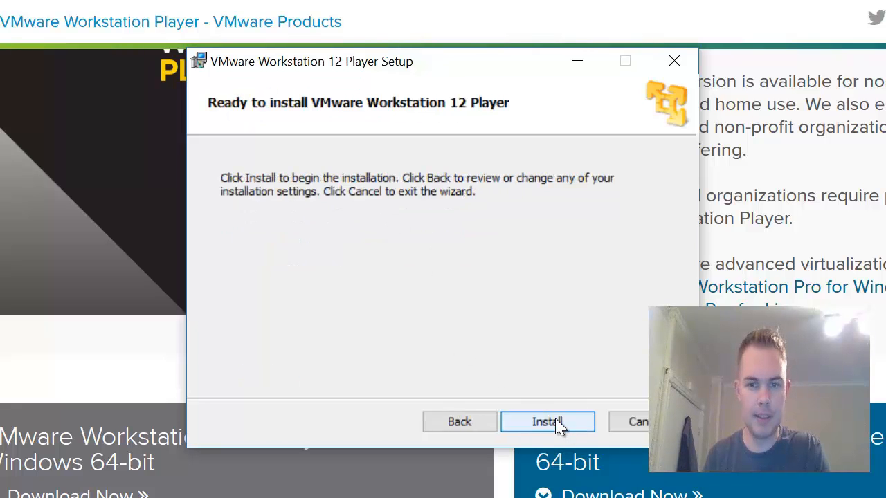
{"action": "left_click", "coordinate": [559, 421]}
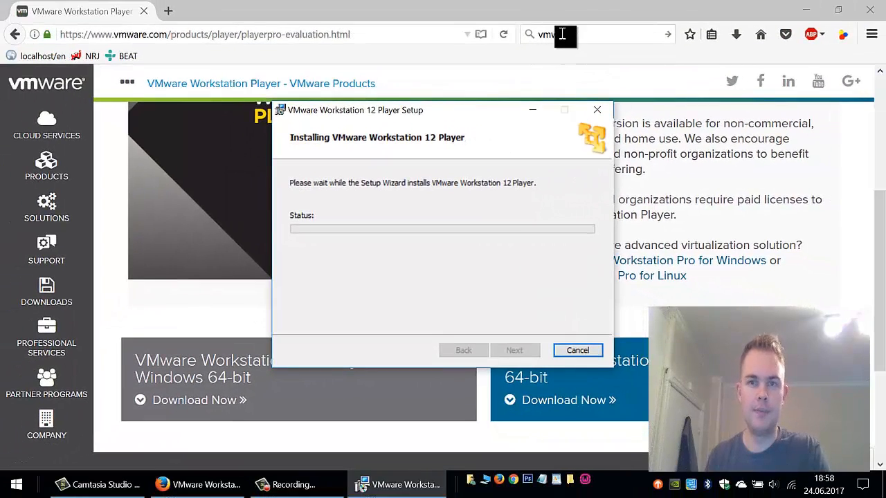
Clear the old search text and search the web for centos
{"action": "left_click", "coordinate": [562, 33]}
{"action": "right_click", "coordinate": [564, 34]}
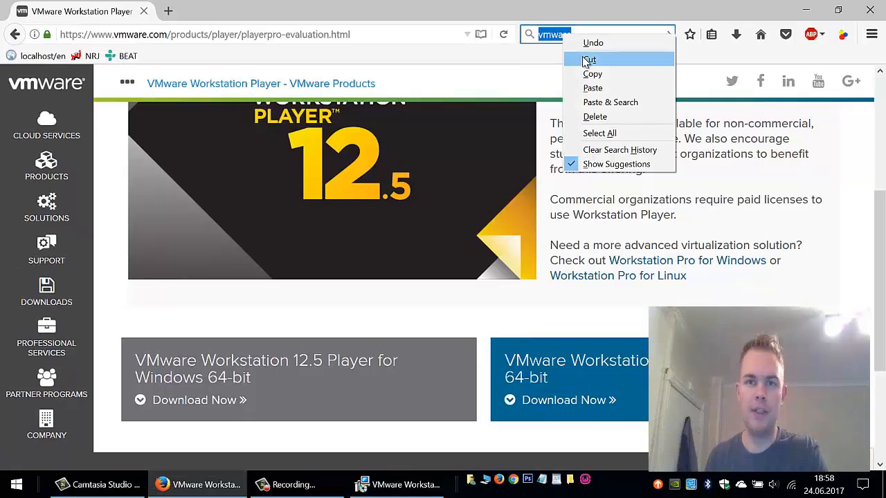
{"action": "left_click", "coordinate": [582, 59]}
{"action": "type", "text": "cent"}
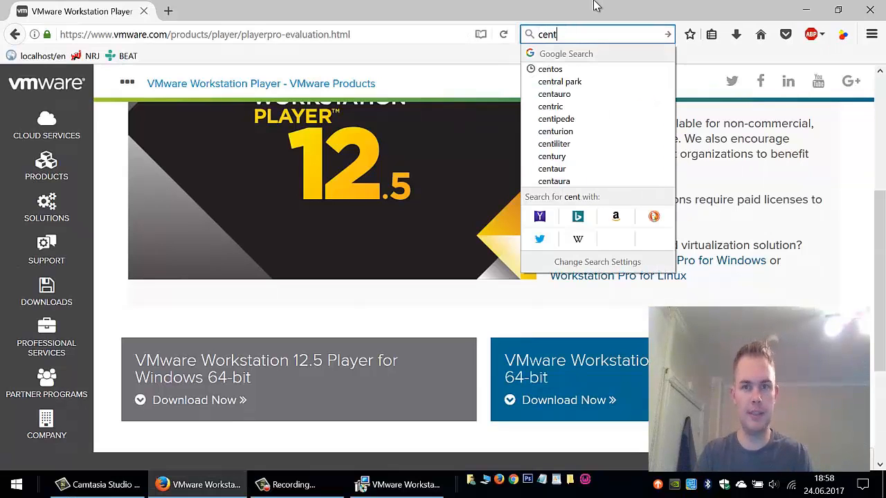
{"action": "type", "text": "os"}
{"action": "key", "text": "Return"}
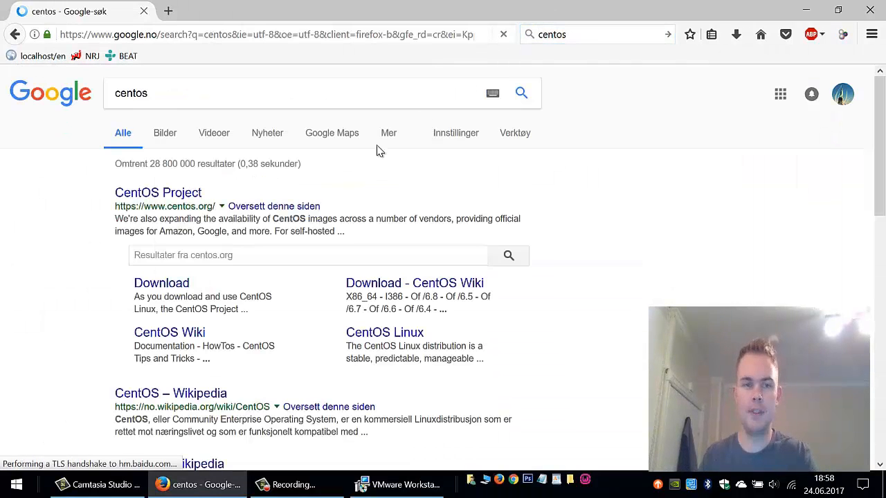
Open the CentOS download page and choose the CentOS 7 DVD ISO
{"action": "left_click", "coordinate": [173, 285]}
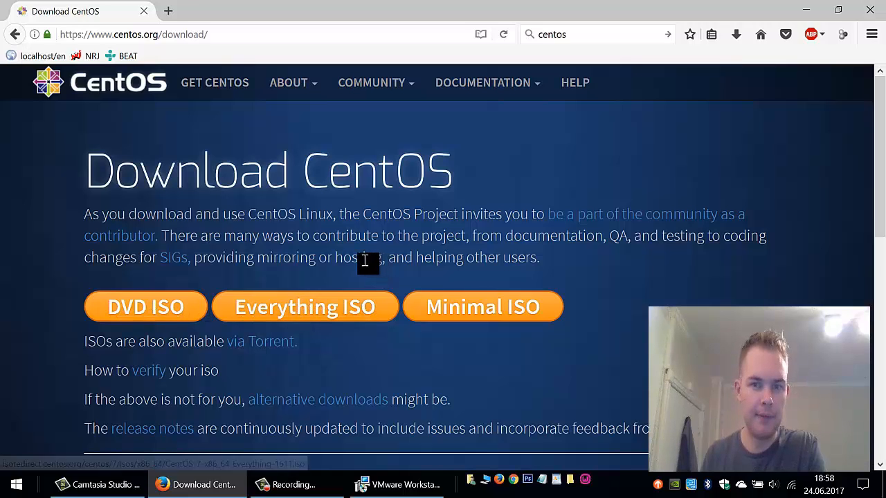
{"action": "scroll", "coordinate": [368, 261], "scroll_direction": "down", "scroll_amount": 2}
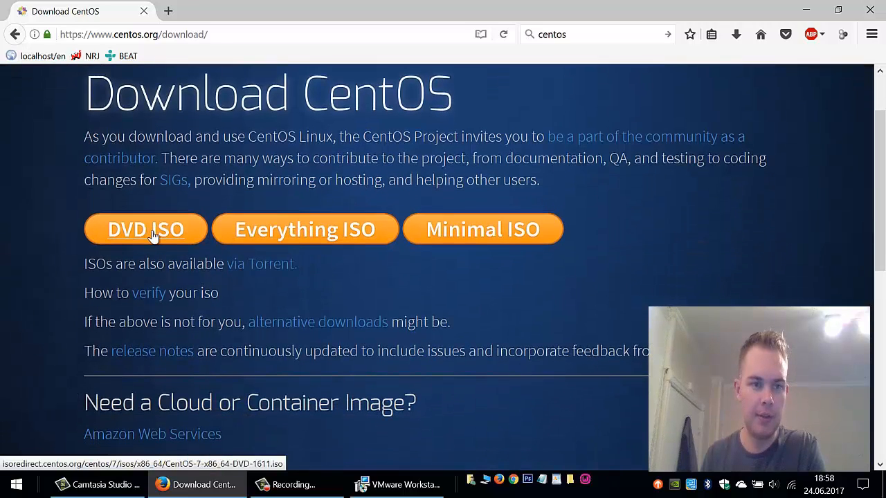
{"action": "left_click", "coordinate": [153, 236]}
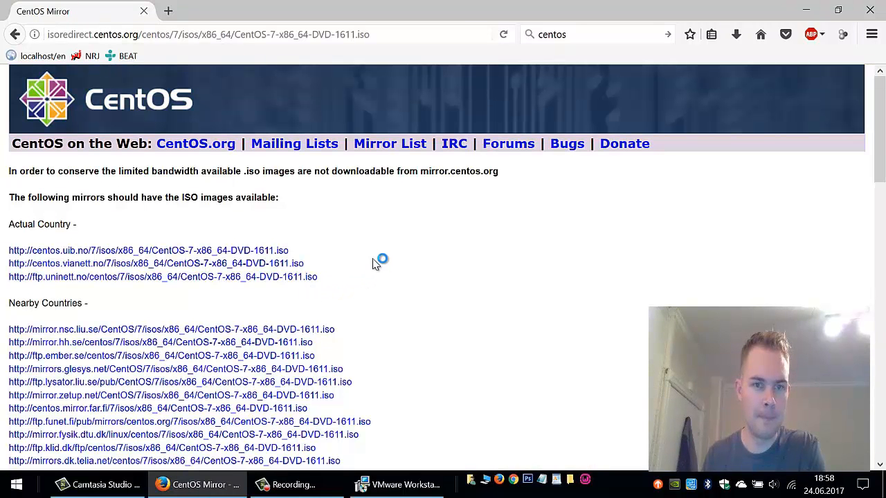
Download CentOS-7-x86_64-DVD-1611.iso from the first local mirror into a new Programmer\CentOS folder
{"action": "left_click", "coordinate": [199, 252]}
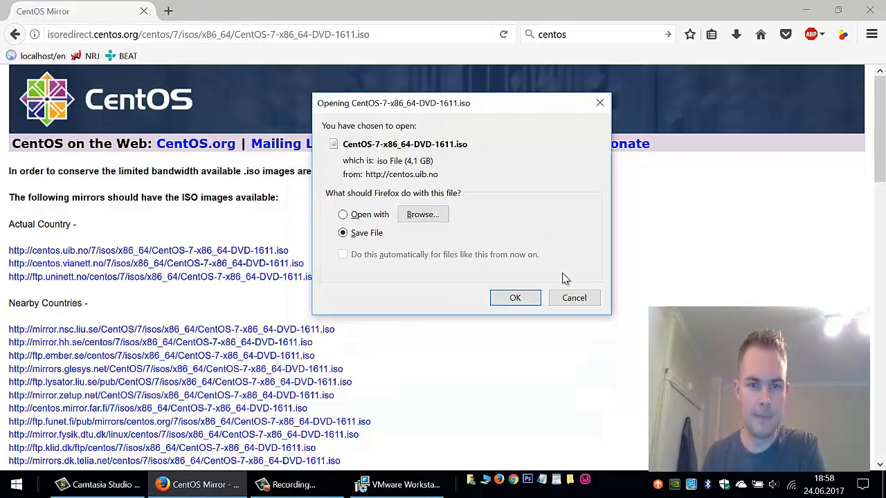
{"action": "left_click", "coordinate": [512, 299]}
{"action": "left_click", "coordinate": [229, 32]}
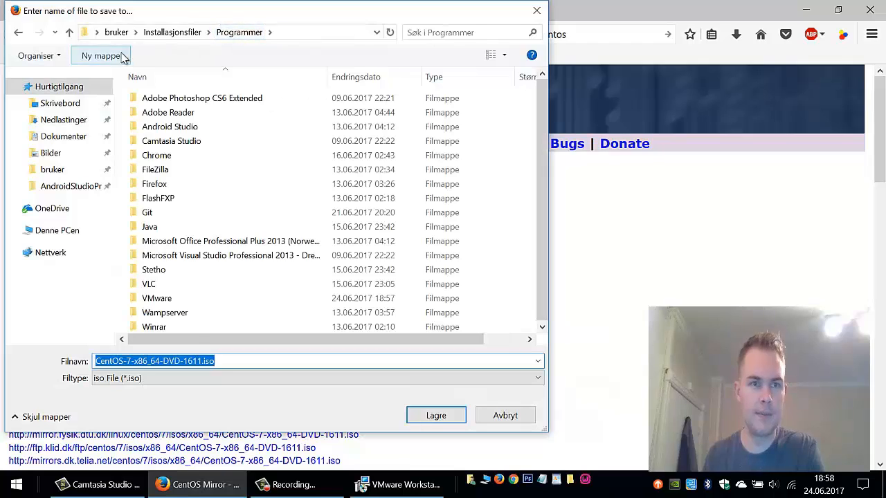
{"action": "left_click", "coordinate": [100, 55]}
{"action": "type", "text": "Cen"}
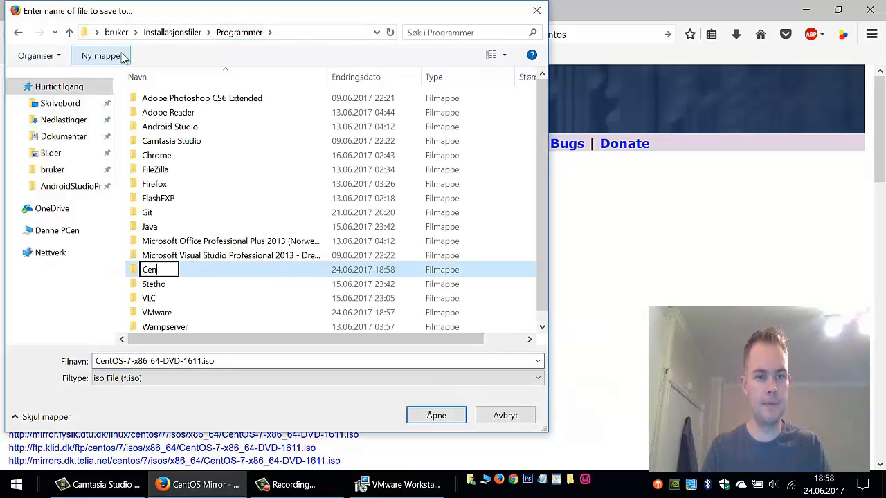
{"action": "type", "text": "tOS"}
{"action": "key", "text": "Return"}
{"action": "key", "text": "Return"}
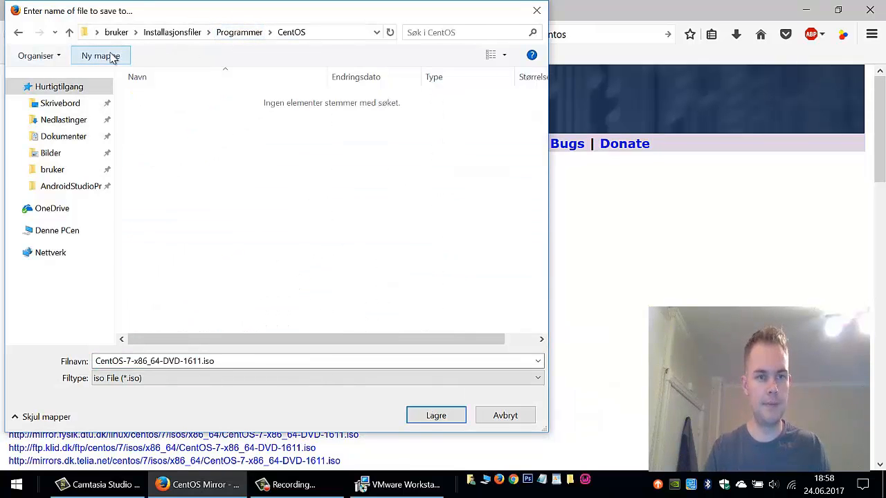
{"action": "left_click", "coordinate": [423, 419]}
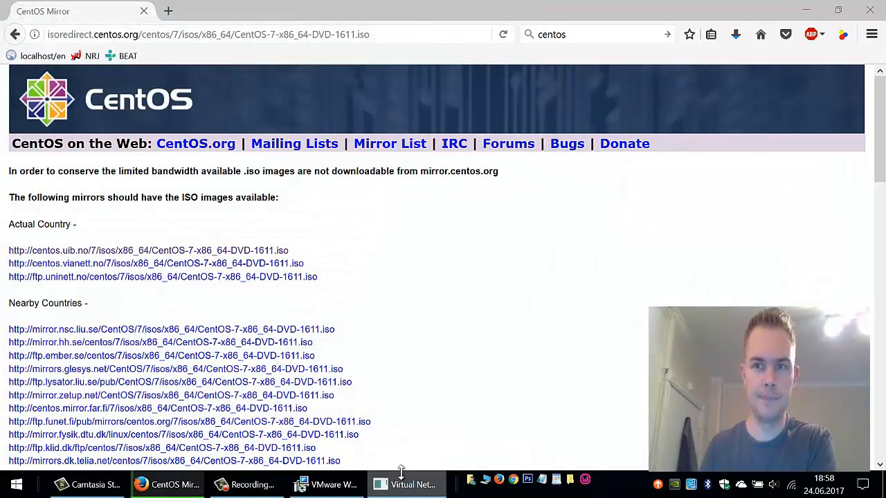
Minimize Firefox, finish the Player setup, launch VMware Workstation 12 Player and reposition its window
{"action": "left_click", "coordinate": [817, 5]}
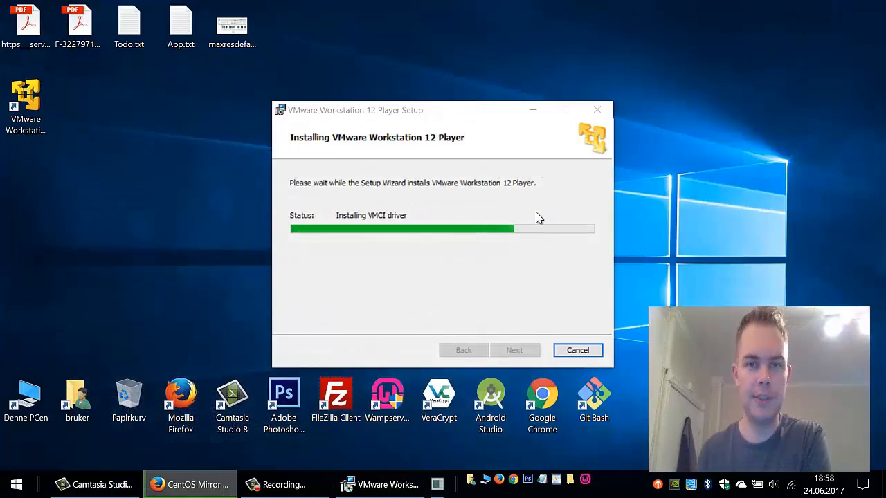
{"action": "left_click", "coordinate": [27, 111]}
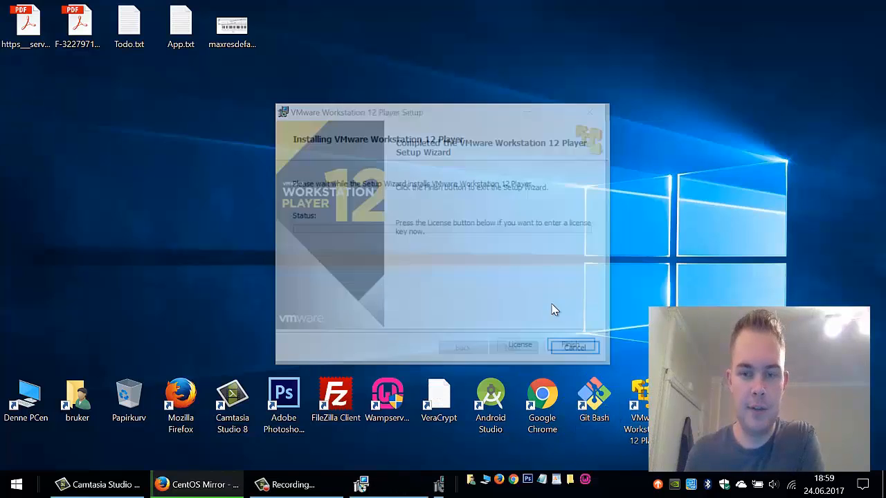
{"action": "left_click", "coordinate": [578, 350]}
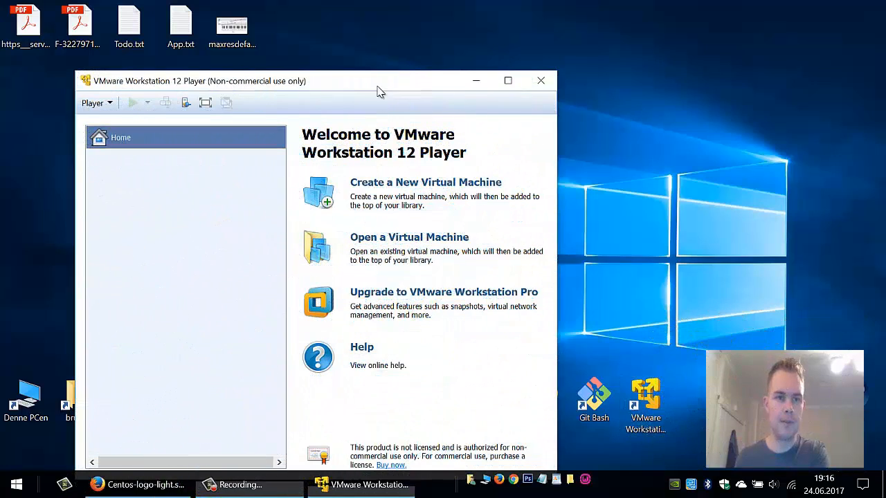
{"action": "left_click_drag", "start_coordinate": [376, 85], "coordinate": [450, 46]}
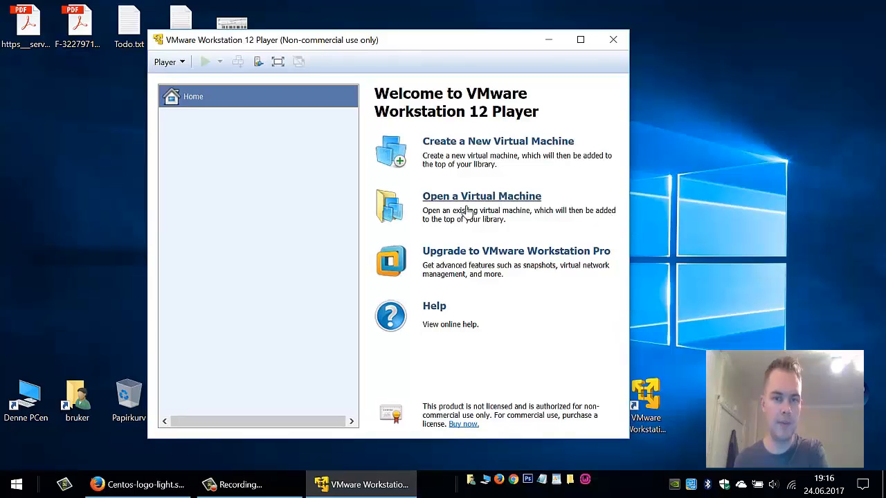
Start a new VM using CentOS-7-x86_64-DVD-1611.iso from Installasjonsfiler\Programmer\CentOS as the installer disc
{"action": "left_click", "coordinate": [486, 144]}
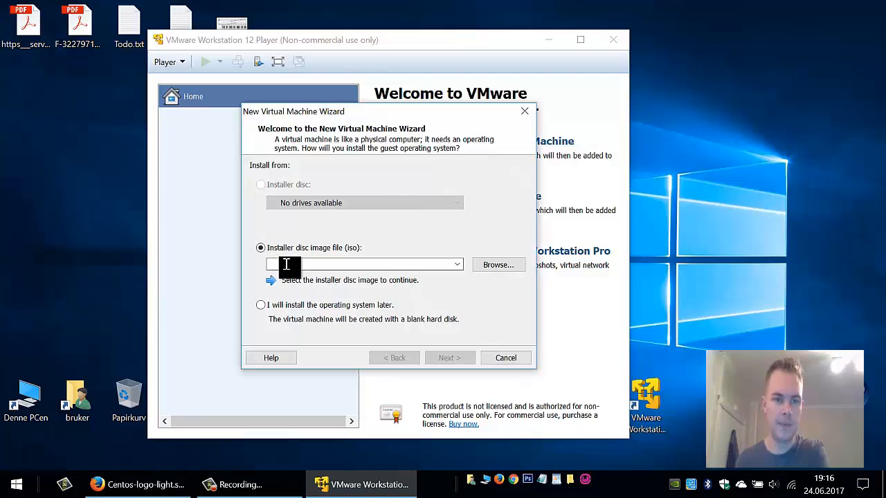
{"action": "left_click", "coordinate": [498, 265]}
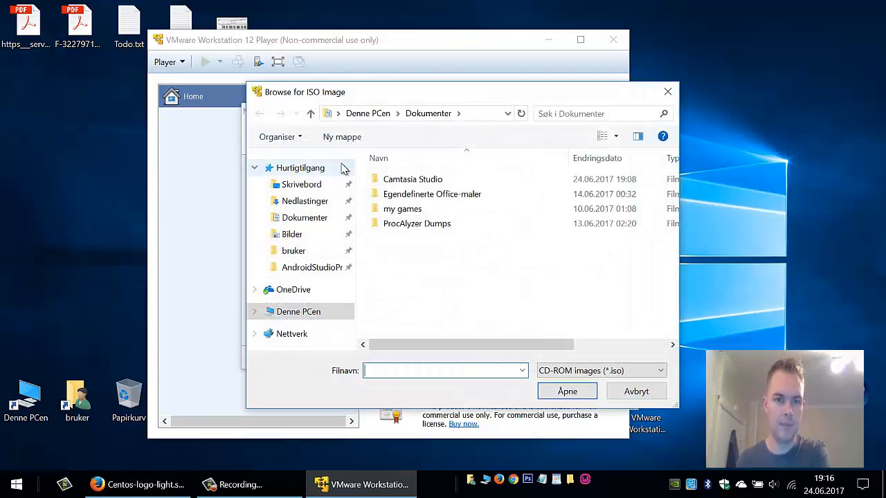
{"action": "left_click", "coordinate": [339, 114]}
{"action": "left_click", "coordinate": [360, 162]}
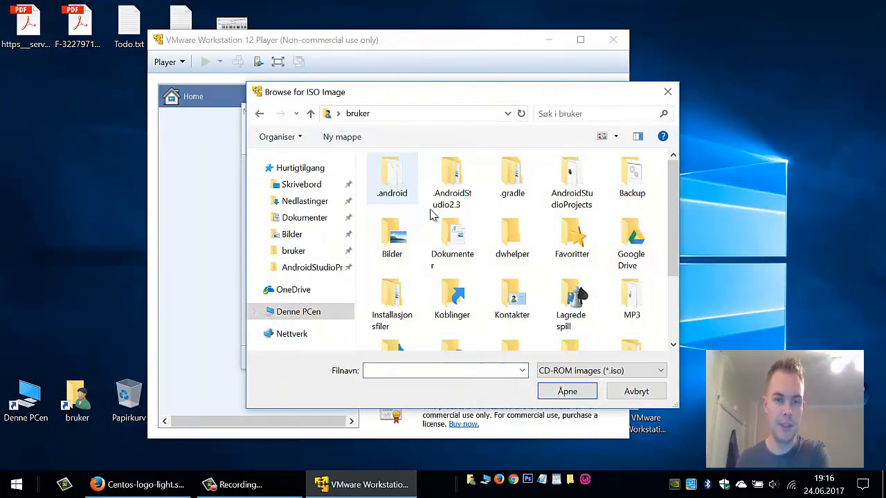
{"action": "double_click", "coordinate": [389, 297]}
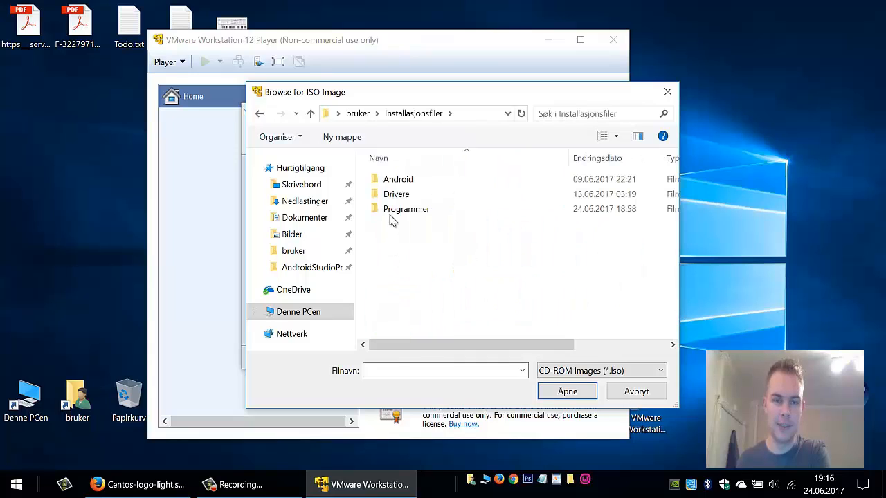
{"action": "left_click", "coordinate": [392, 218]}
{"action": "double_click", "coordinate": [392, 218]}
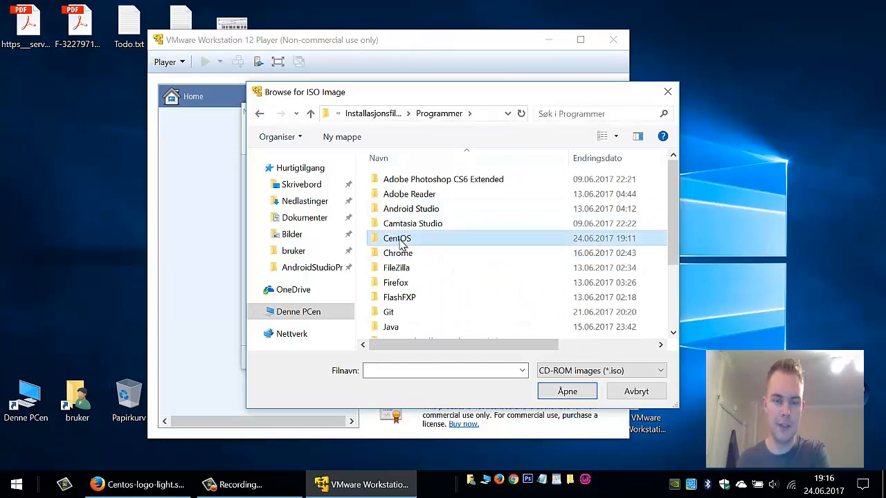
{"action": "double_click", "coordinate": [400, 237]}
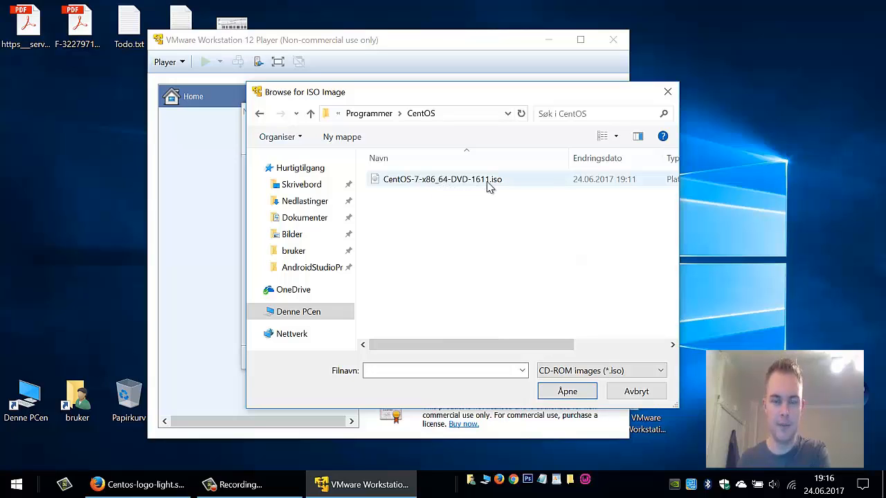
{"action": "left_click", "coordinate": [509, 185]}
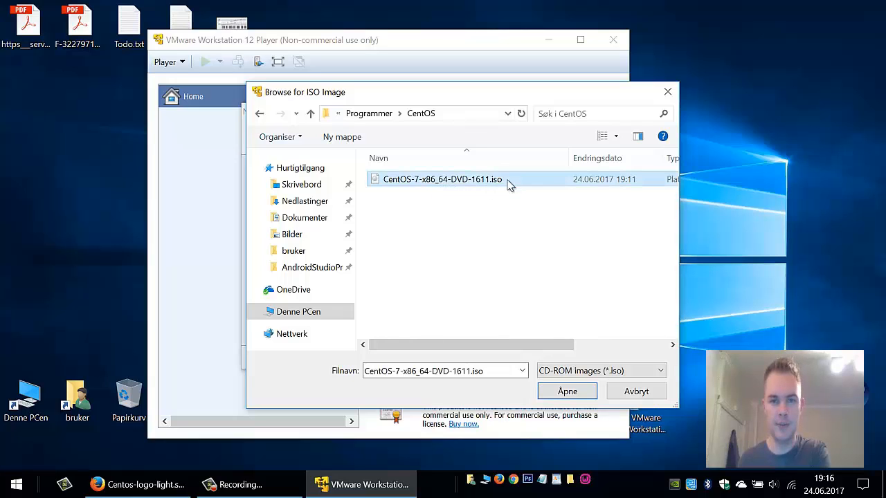
{"action": "left_click", "coordinate": [567, 392]}
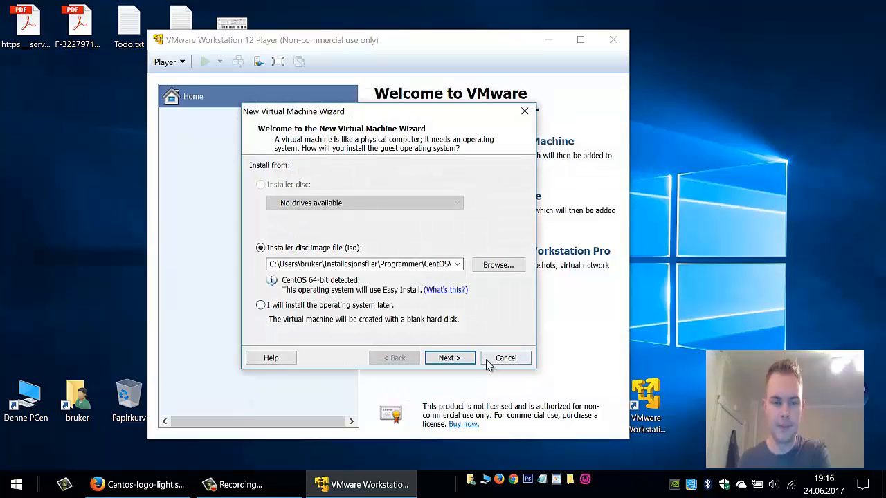
Enter the user's full name, user name, password and password confirmation on the Easy Install page
{"action": "left_click", "coordinate": [446, 358]}
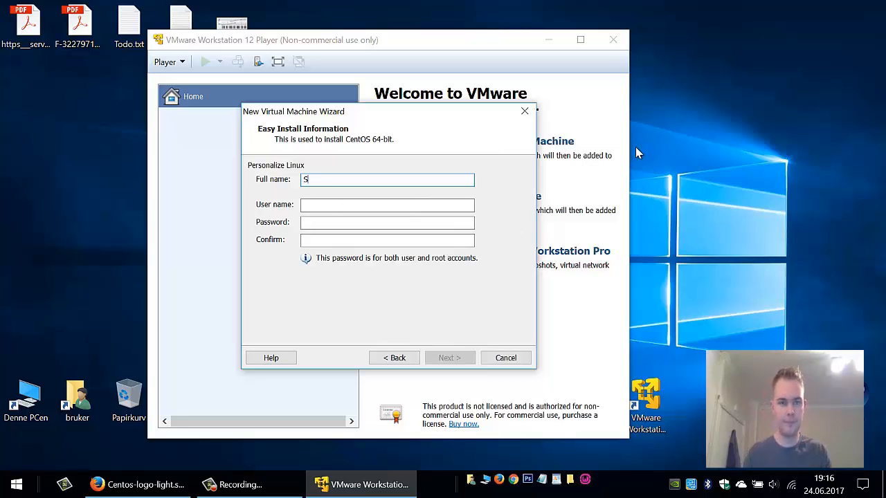
{"action": "type", "text": "Sindre And"}
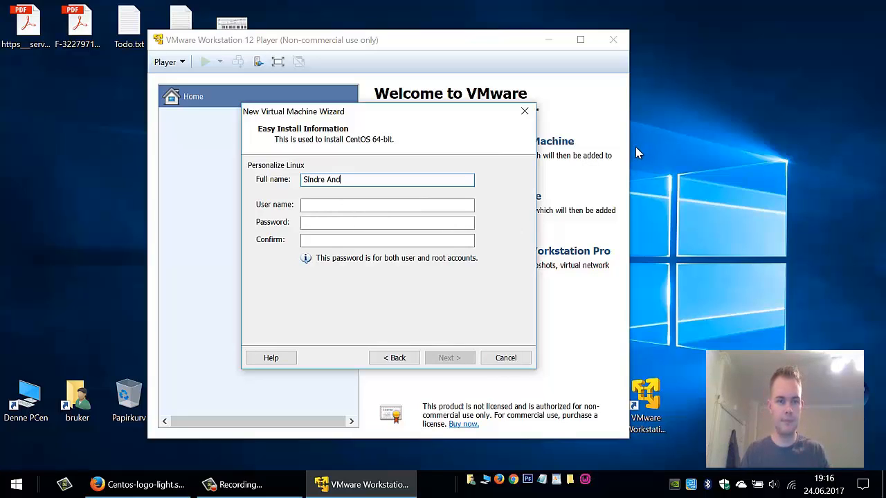
{"action": "type", "text": "re"}
{"action": "key", "text": "Tab"}
{"action": "type", "text": "sind"}
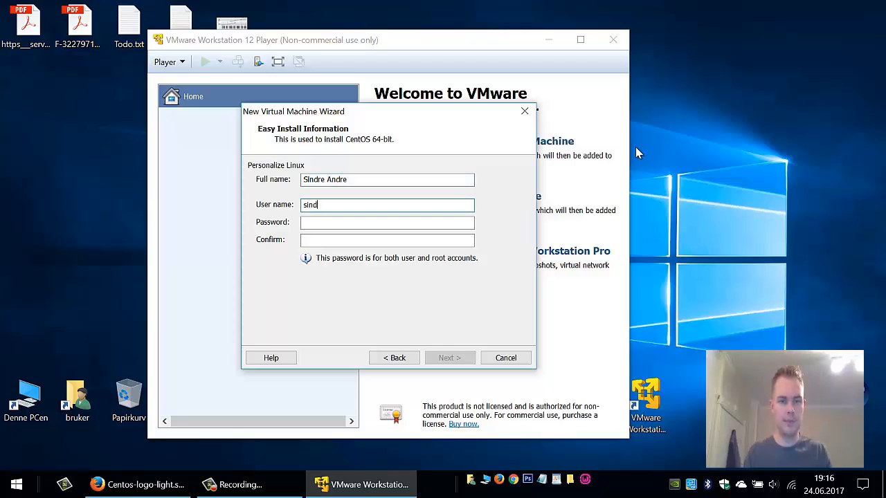
{"action": "type", "text": "re"}
{"action": "key", "text": "Tab"}
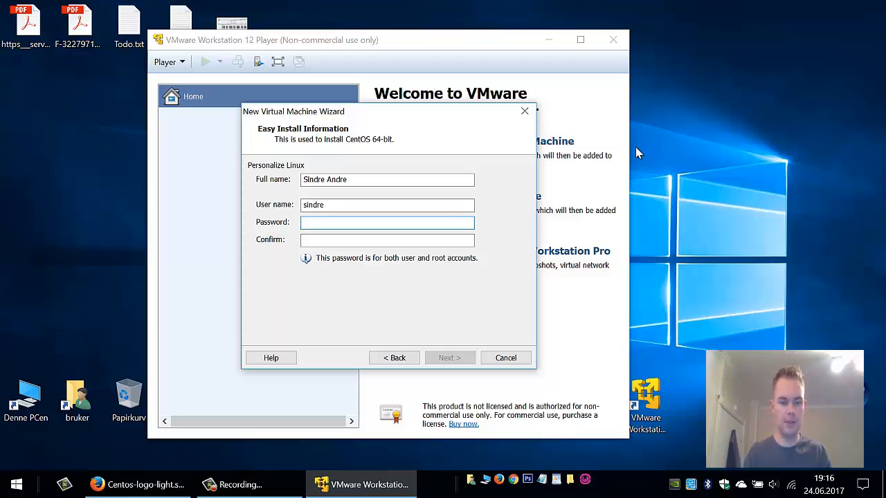
{"action": "type", "text": "pd"}
{"action": "key", "text": "Tab"}
{"action": "type", "text": "p"}
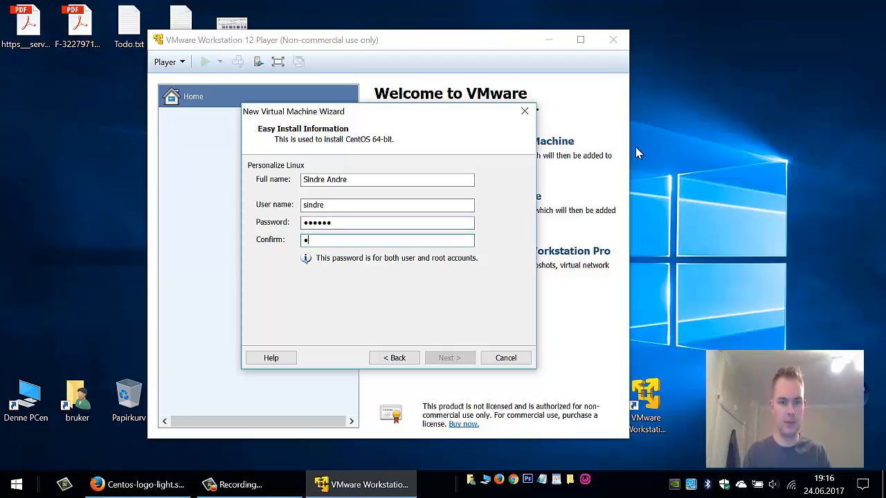
{"action": "type", "text": "asswd"}
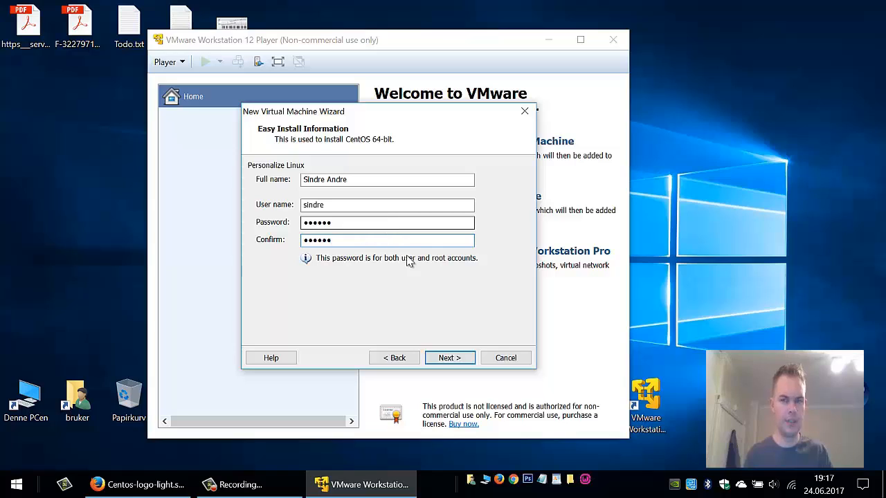
Keep the CentOS 64-bit name and 20 GB disk, then finish with power-on enabled
{"action": "left_click", "coordinate": [450, 357]}
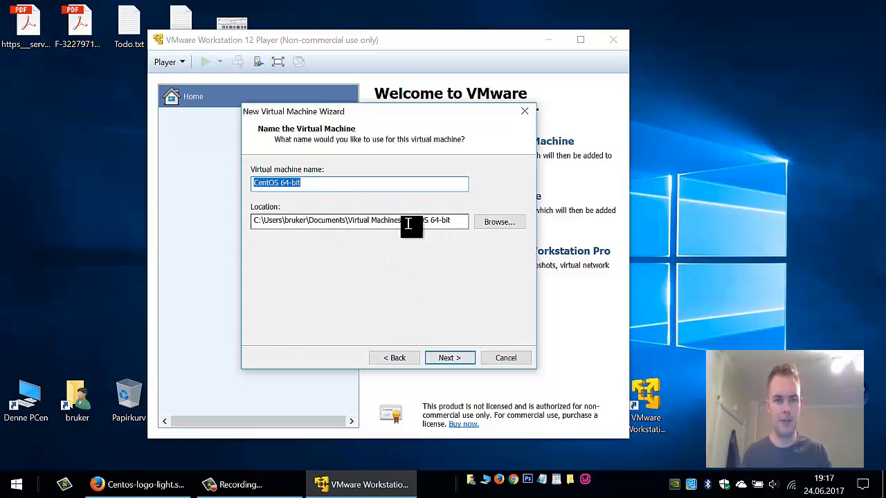
{"action": "left_click_drag", "start_coordinate": [404, 221], "coordinate": [467, 220]}
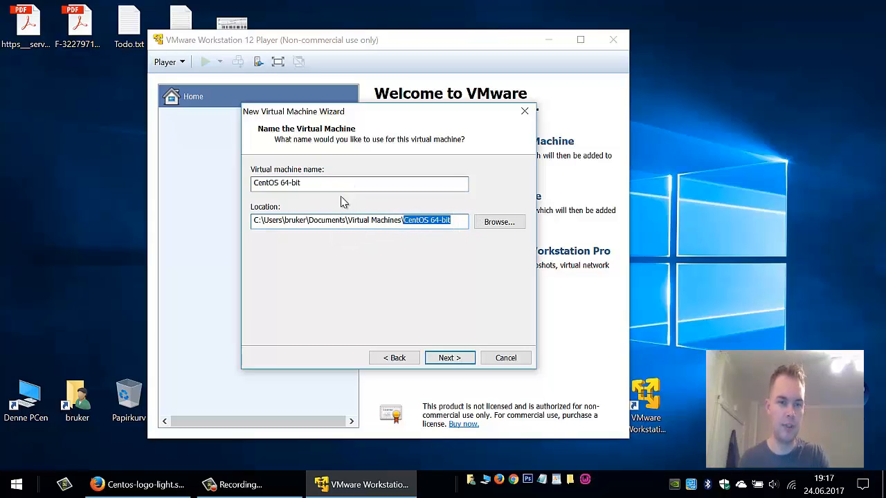
{"action": "left_click", "coordinate": [449, 358]}
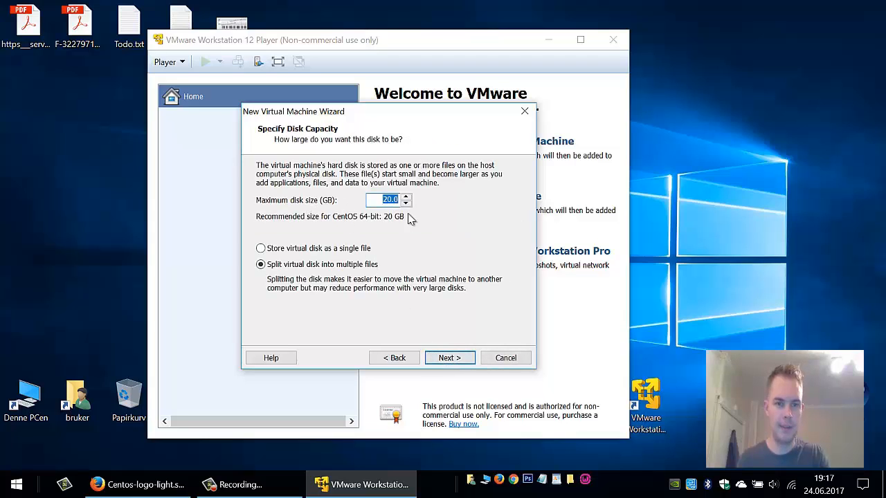
{"action": "left_click", "coordinate": [451, 360]}
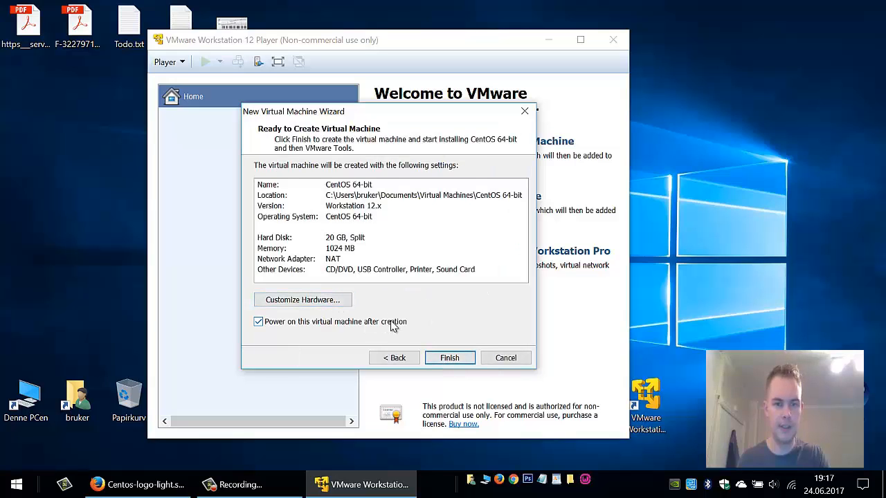
{"action": "left_click", "coordinate": [449, 359]}
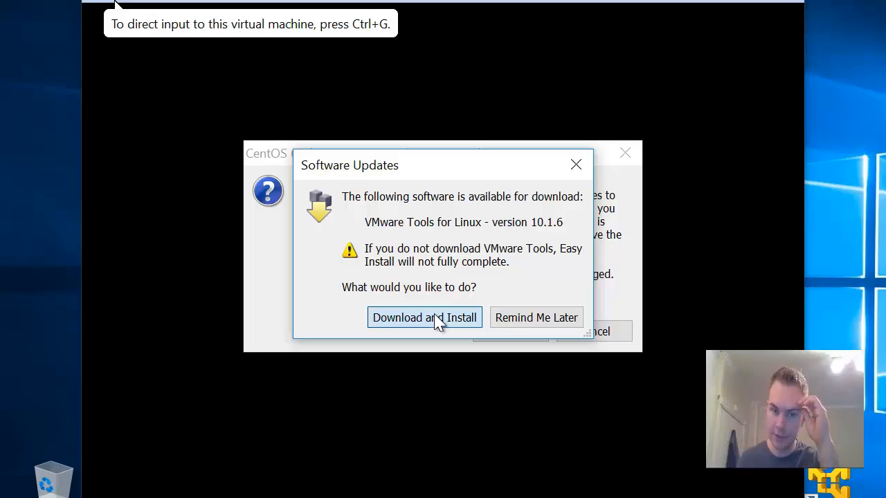
Start the VMware Tools for Linux download, accept the keyboard hook update, and permanently dismiss the removable devices hint
{"action": "left_click", "coordinate": [437, 320]}
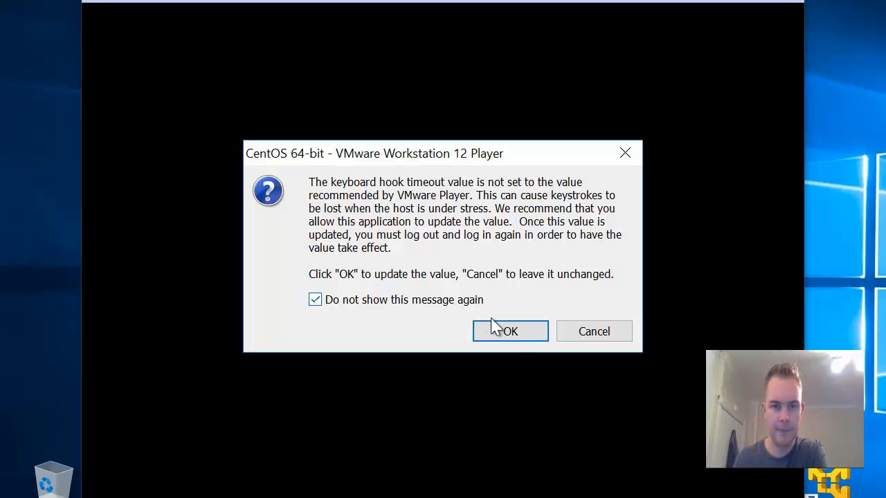
{"action": "left_click", "coordinate": [510, 337]}
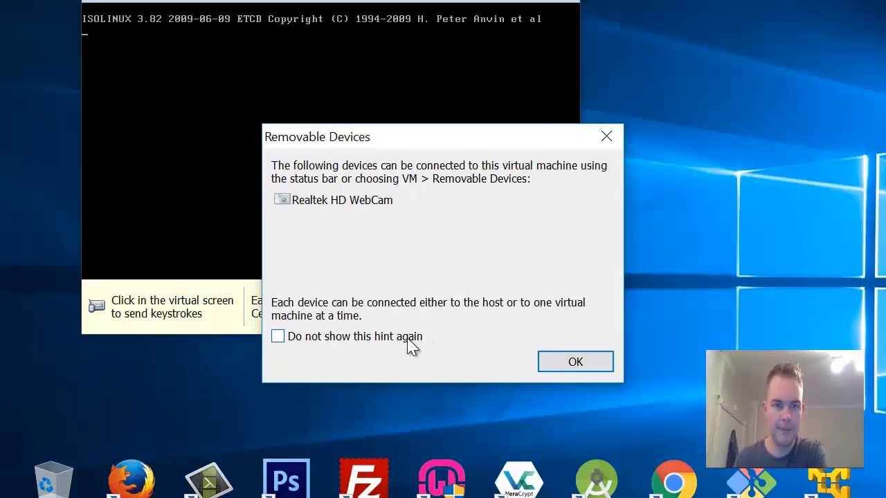
{"action": "left_click", "coordinate": [408, 338]}
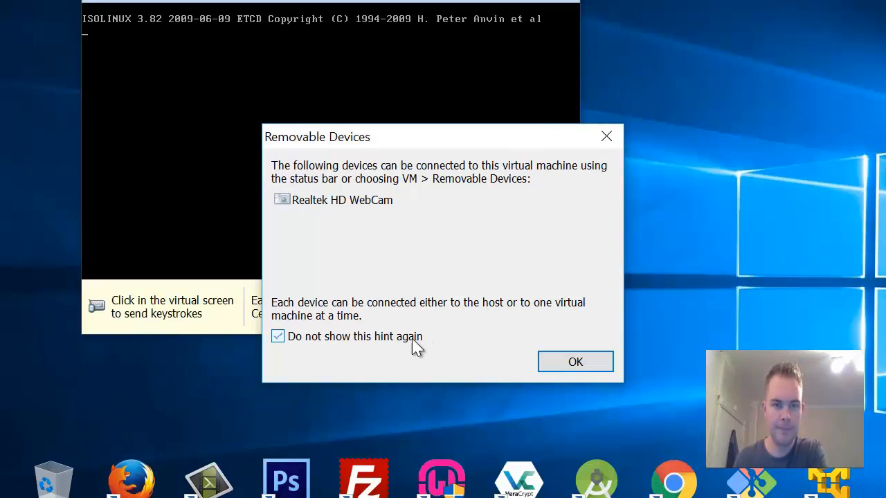
{"action": "left_click", "coordinate": [575, 368]}
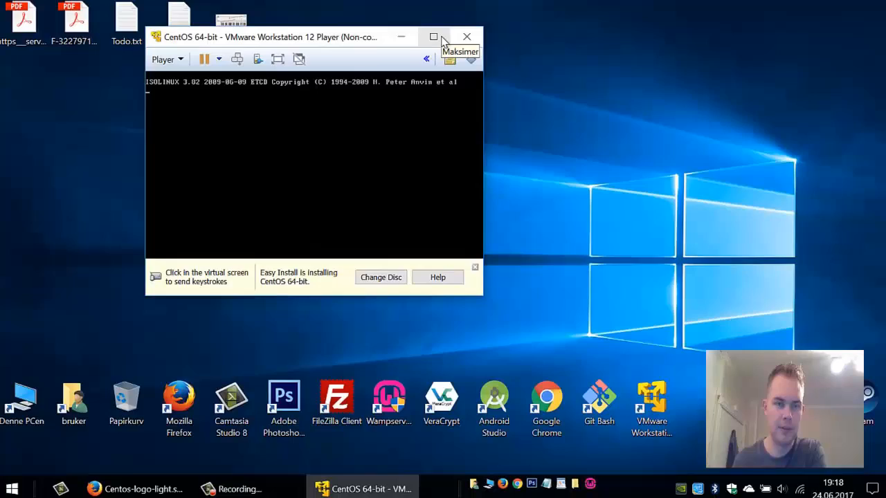
Maximize the virtual machine window while the CentOS installer loads
{"action": "left_click", "coordinate": [449, 32]}
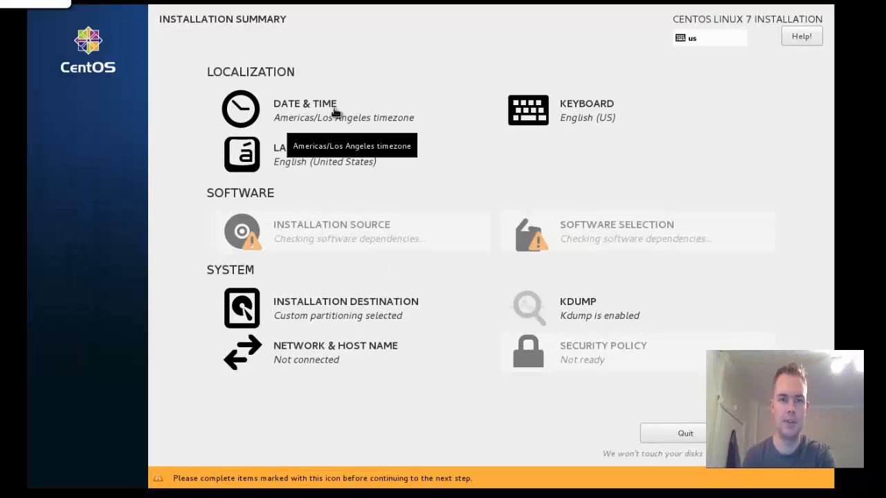
Set the installer's time zone to Europe/Oslo, leaving the clock hour at 19
{"action": "left_click", "coordinate": [309, 119]}
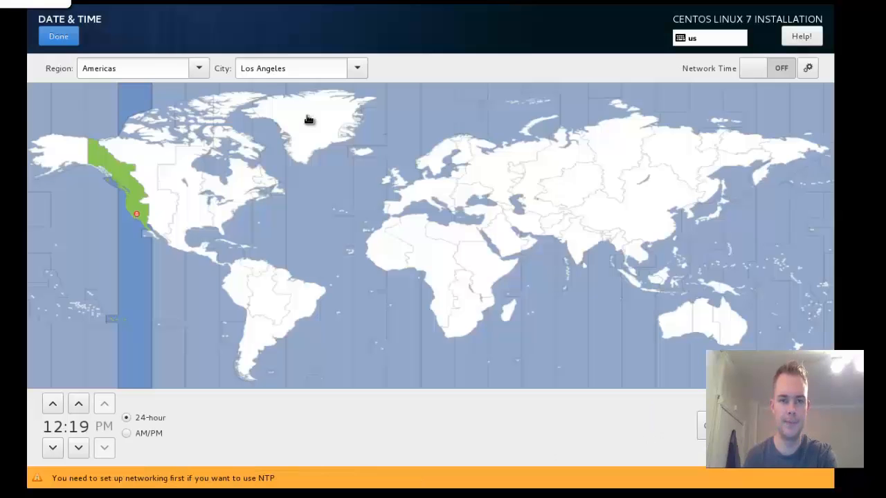
{"action": "left_click", "coordinate": [424, 169]}
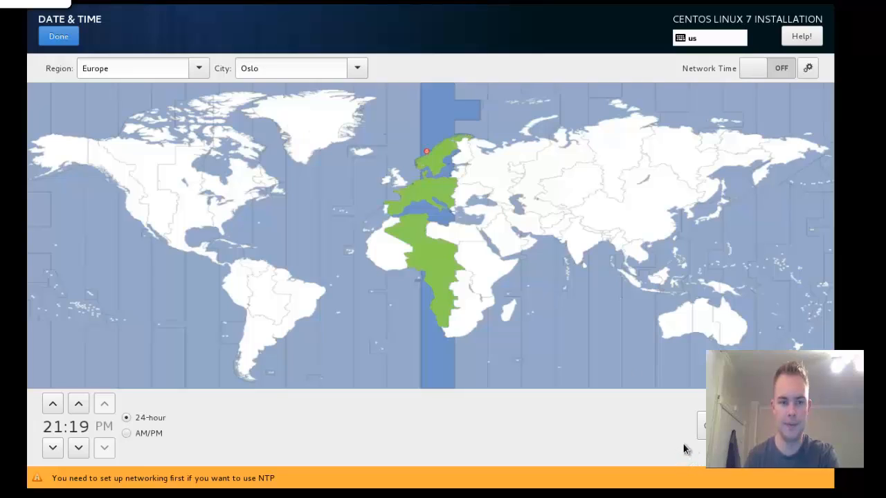
{"action": "left_click", "coordinate": [53, 448]}
{"action": "left_click", "coordinate": [53, 404]}
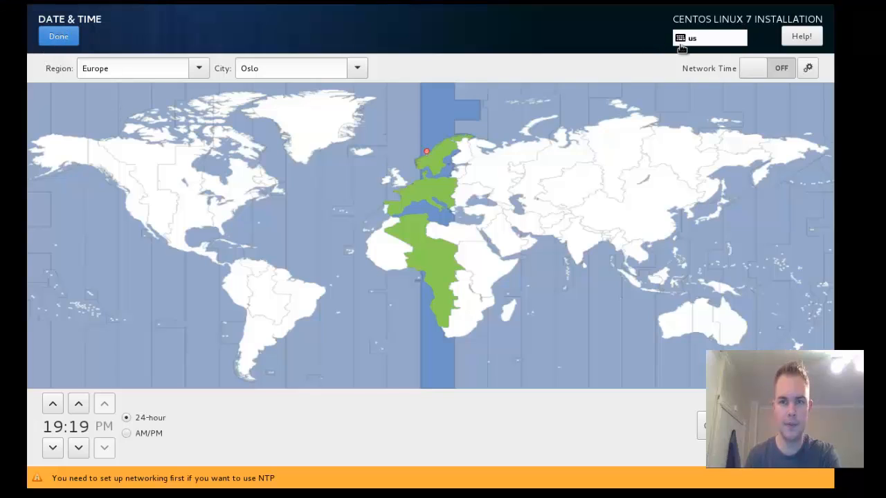
{"action": "left_click", "coordinate": [61, 40]}
Add the Norwegian (Winkeys) layout and remove English (US), leaving Norwegian as the only keyboard layout
{"action": "left_click", "coordinate": [562, 111]}
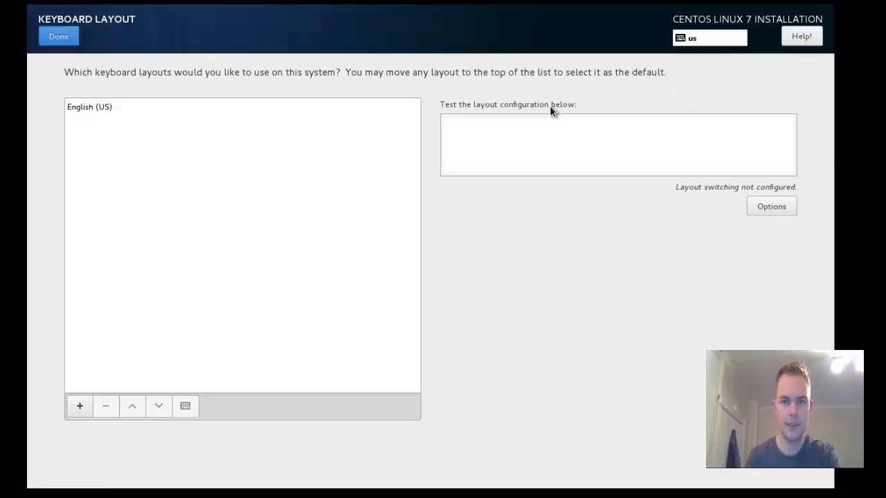
{"action": "left_click", "coordinate": [79, 406]}
{"action": "type", "text": "Norwegian"}
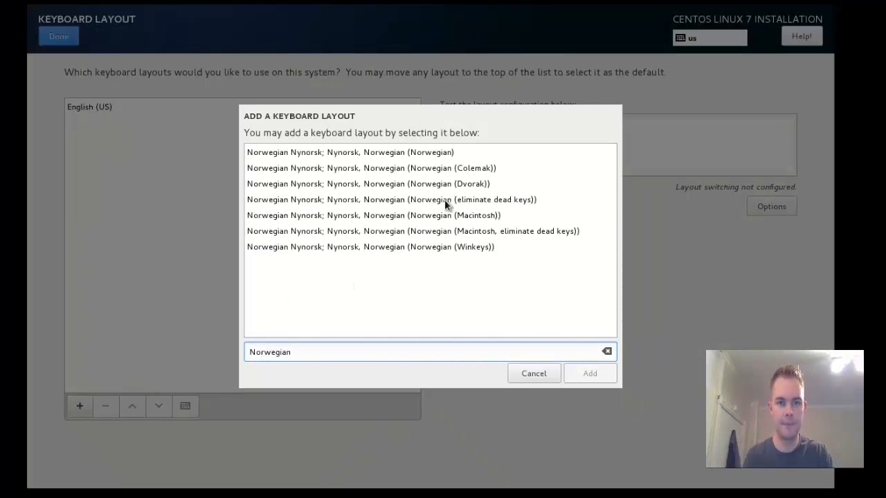
{"action": "left_click", "coordinate": [453, 246]}
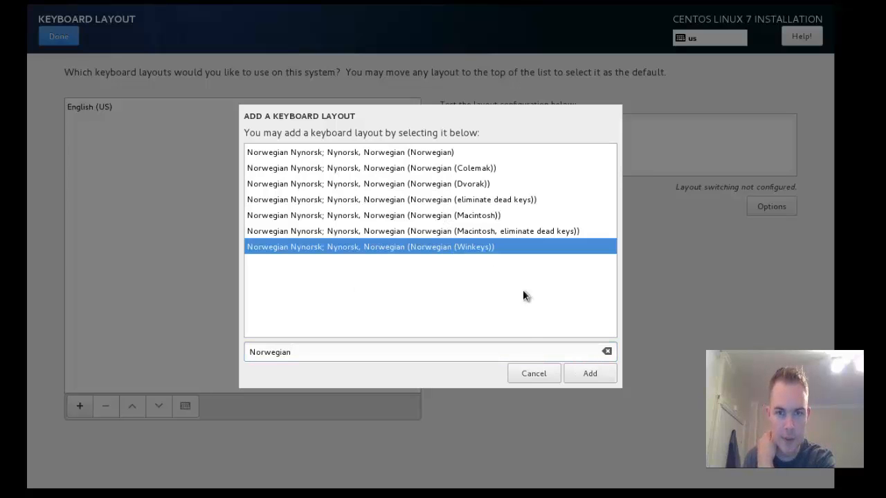
{"action": "left_click", "coordinate": [584, 376]}
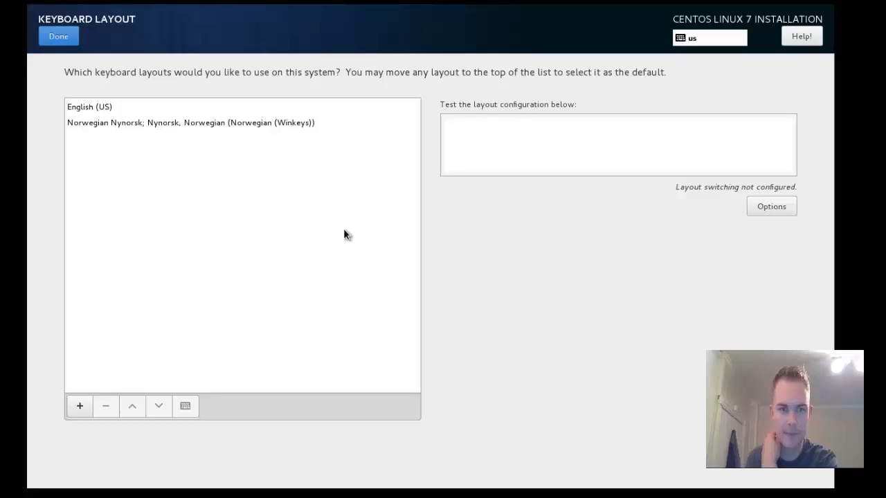
{"action": "left_click", "coordinate": [102, 111]}
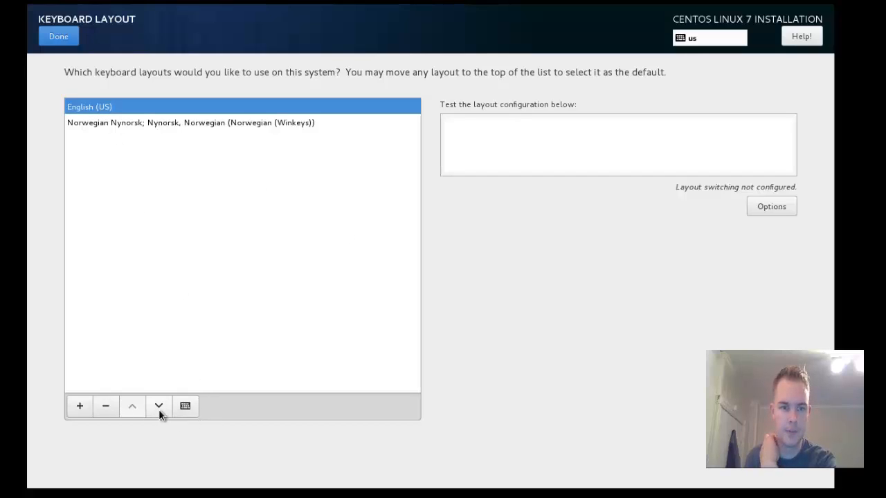
{"action": "left_click", "coordinate": [106, 407]}
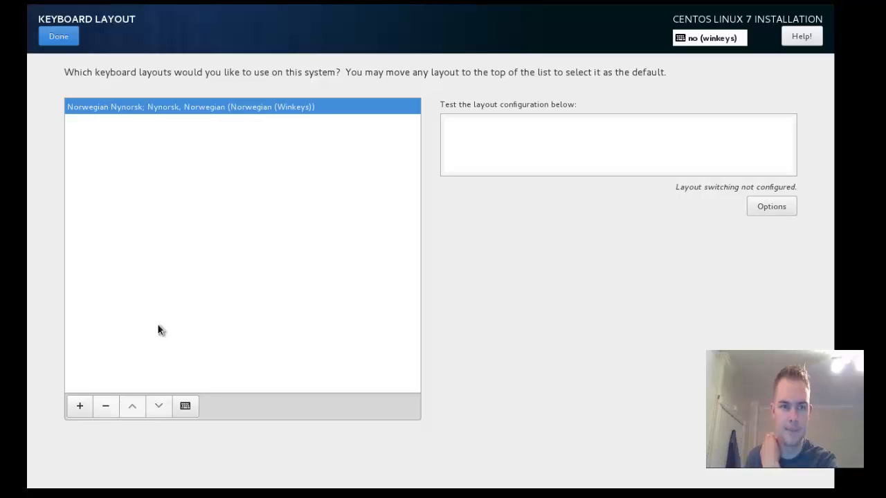
{"action": "left_click", "coordinate": [58, 37]}
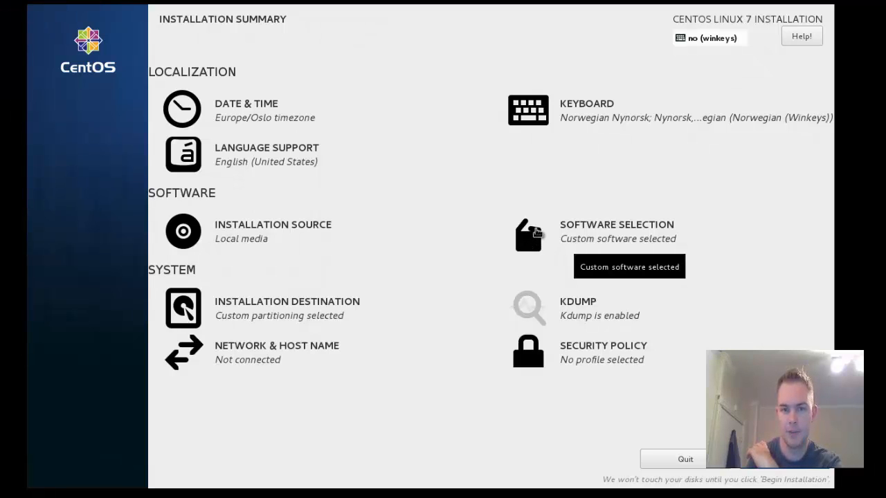
Choose GNOME Desktop as the base environment in Software Selection
{"action": "left_click", "coordinate": [531, 236]}
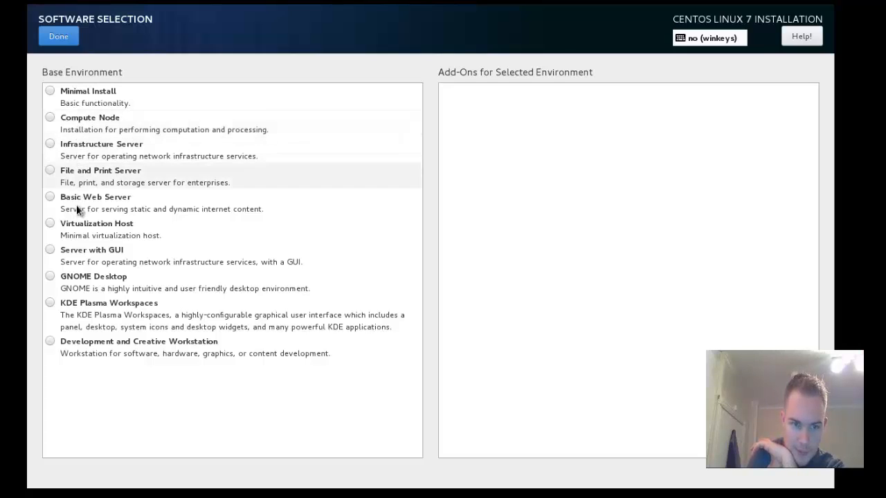
{"action": "left_click", "coordinate": [78, 282]}
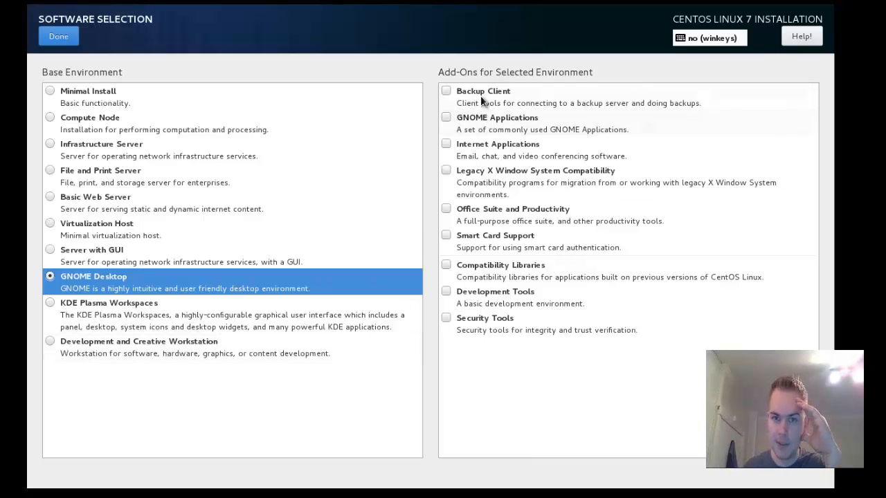
{"action": "left_click", "coordinate": [199, 345]}
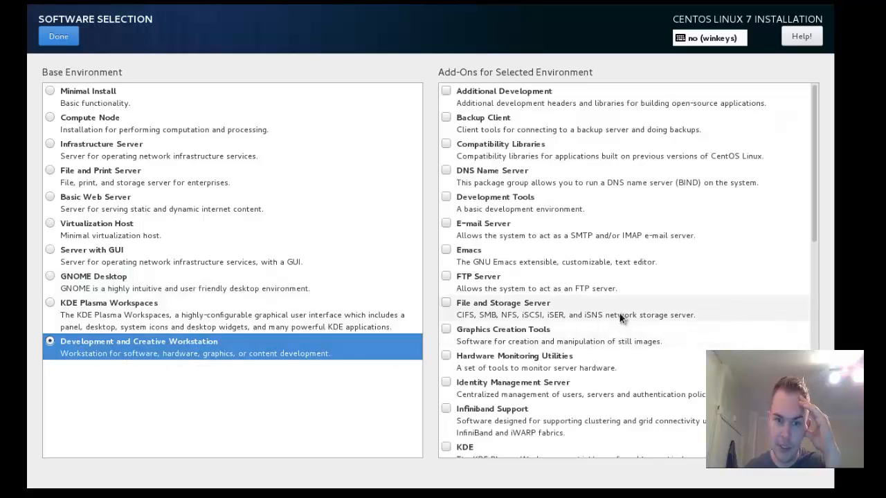
{"action": "left_click_drag", "start_coordinate": [814, 194], "coordinate": [806, 412]}
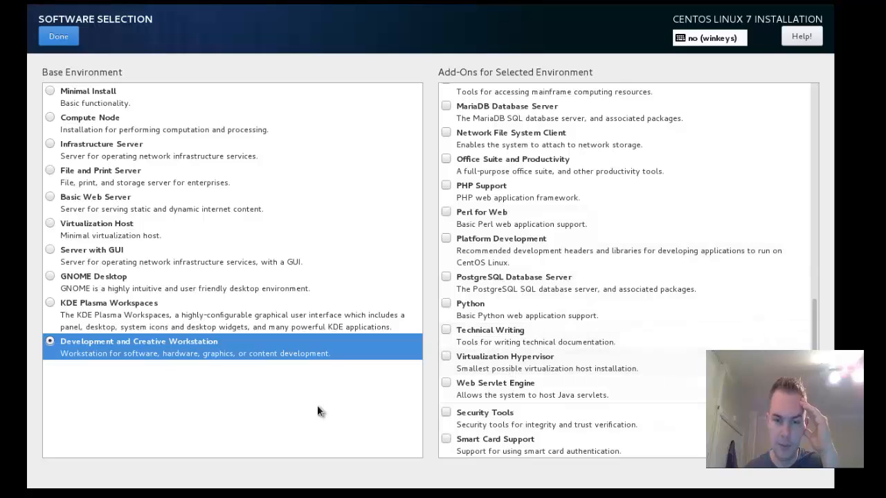
{"action": "left_click", "coordinate": [110, 282]}
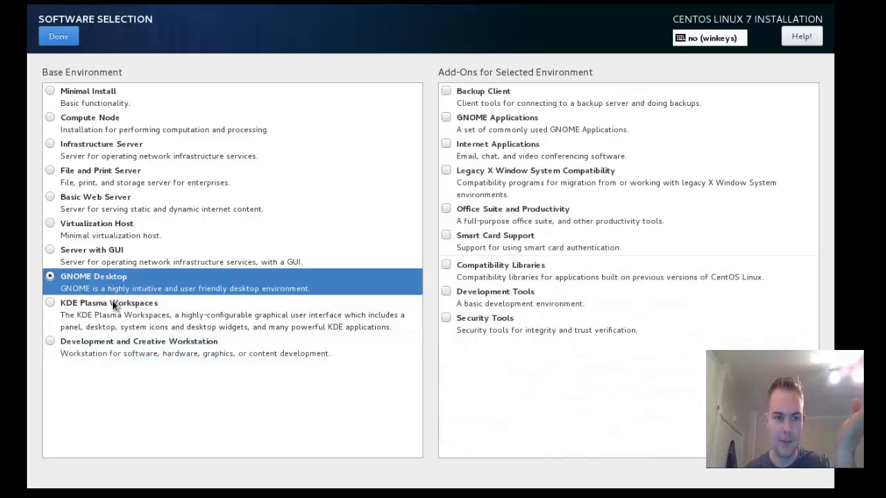
Add the Backup Client, GNOME Applications, Internet Applications, Development Tools and Security Tools add-ons
{"action": "left_click", "coordinate": [490, 96]}
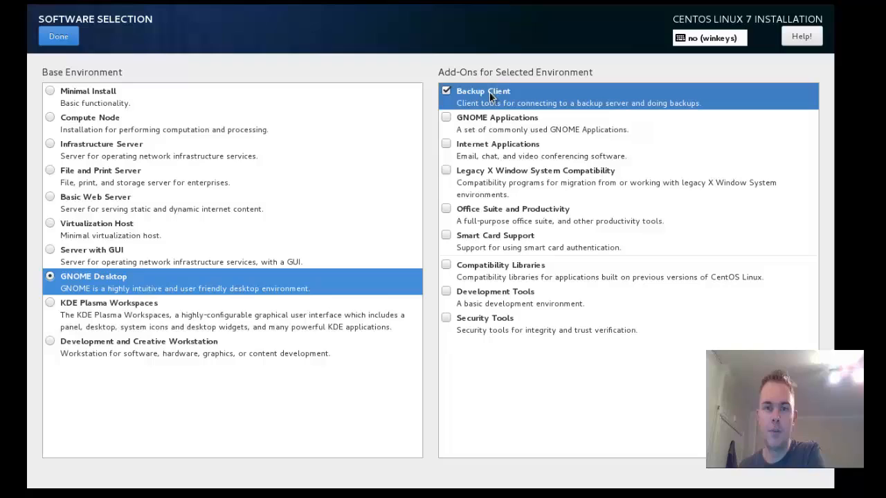
{"action": "left_click", "coordinate": [489, 128]}
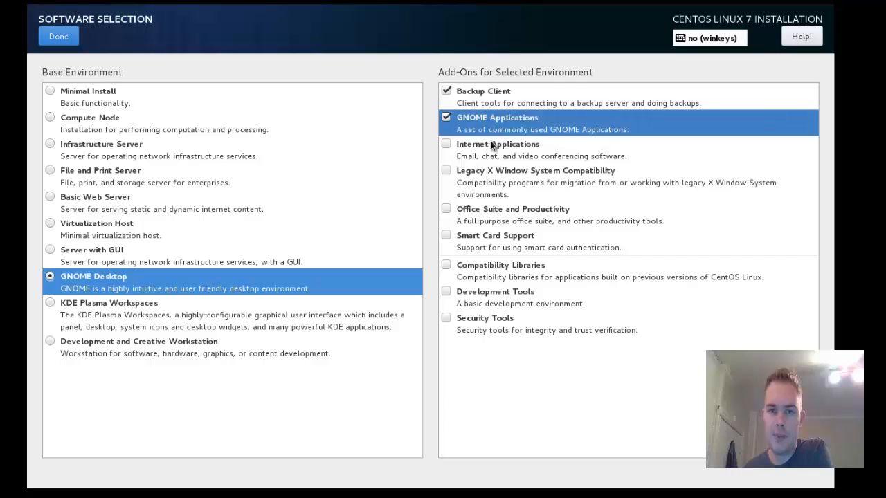
{"action": "left_click", "coordinate": [492, 152]}
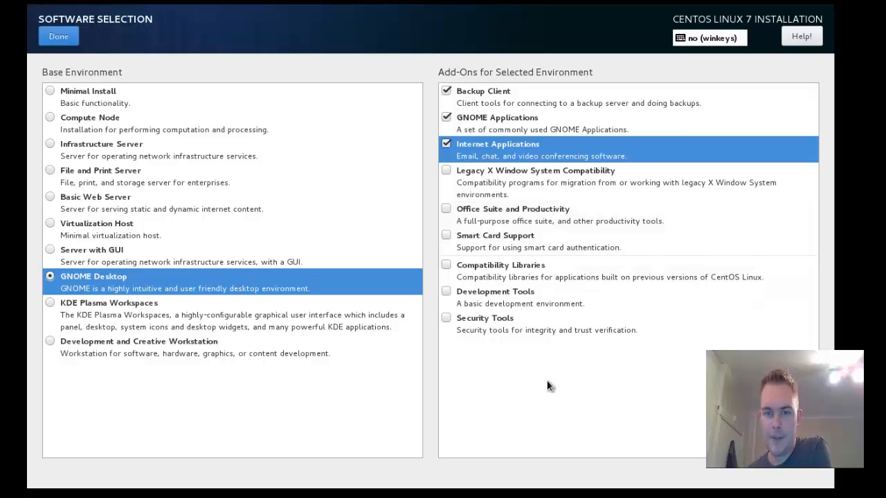
{"action": "left_click", "coordinate": [499, 304]}
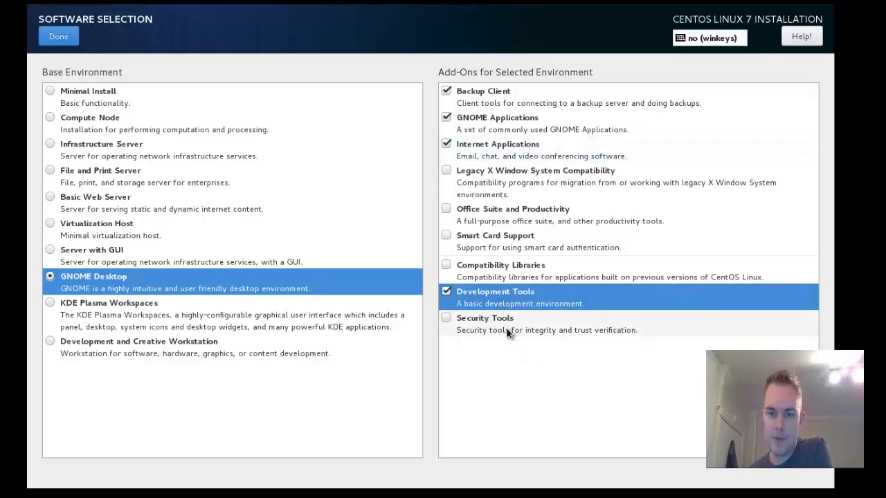
{"action": "left_click", "coordinate": [506, 328]}
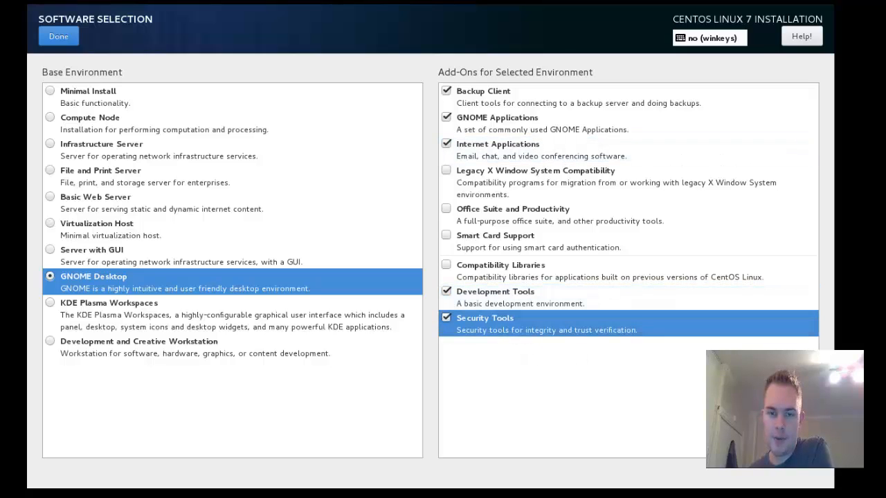
Confirm the software selection and switch the ens33 Ethernet connection on
{"action": "left_click", "coordinate": [59, 37]}
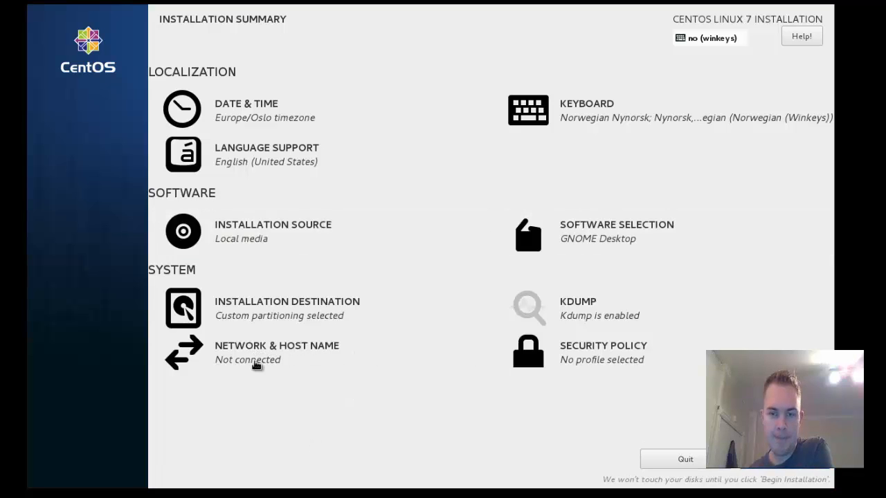
{"action": "left_click", "coordinate": [255, 363]}
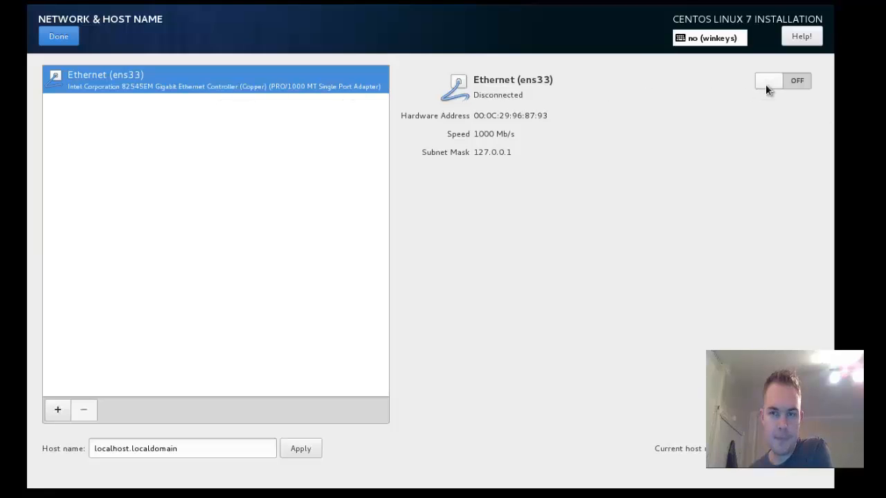
{"action": "left_click", "coordinate": [803, 81]}
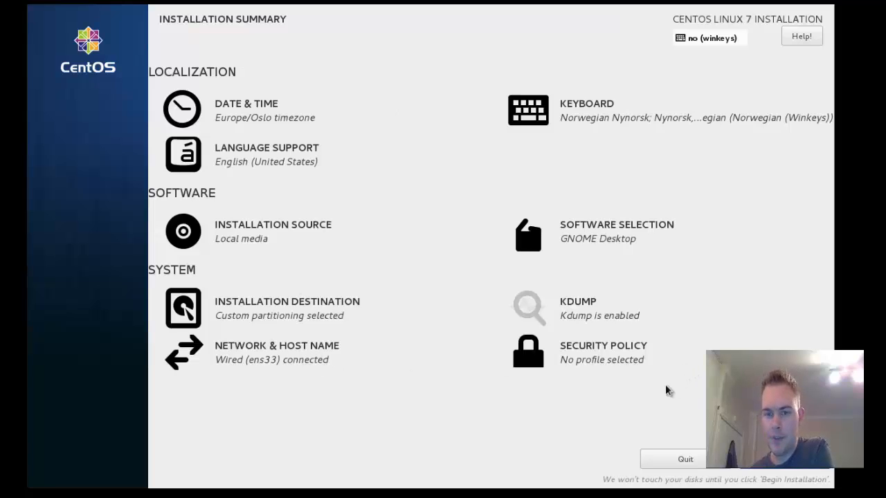
Leave Security Policy without choosing a profile and begin the CentOS installation
{"action": "left_click", "coordinate": [612, 366]}
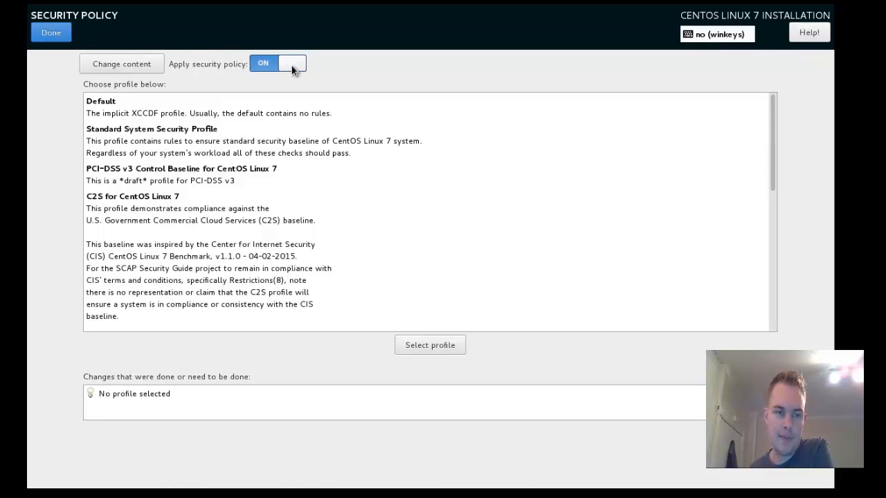
{"action": "scroll", "coordinate": [239, 222], "scroll_direction": "down", "scroll_amount": 6}
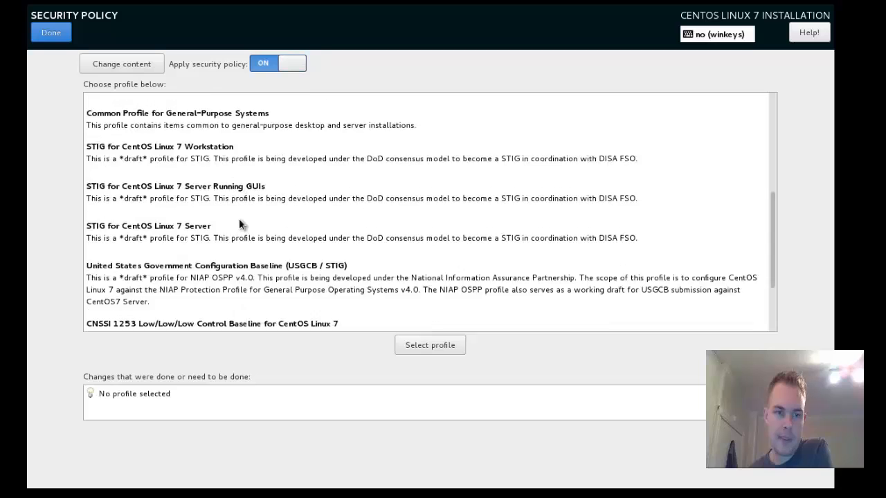
{"action": "scroll", "coordinate": [239, 223], "scroll_direction": "down", "scroll_amount": 3}
{"action": "left_click", "coordinate": [50, 32]}
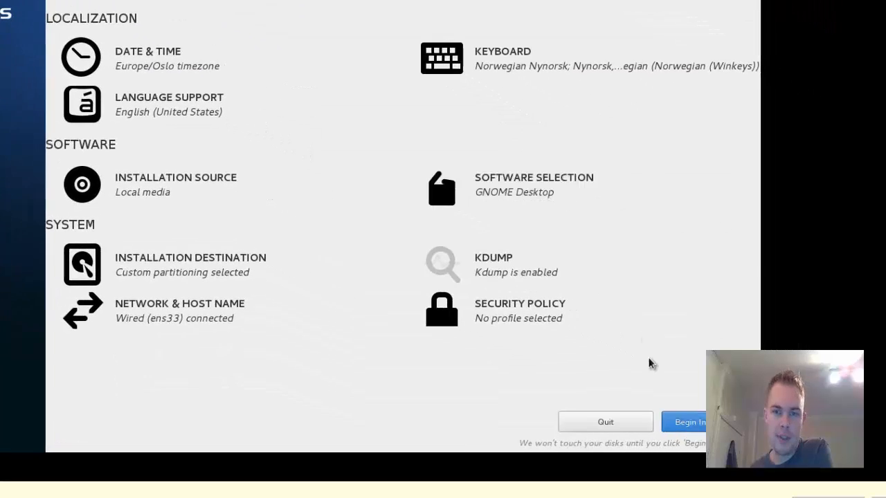
{"action": "left_click", "coordinate": [713, 423]}
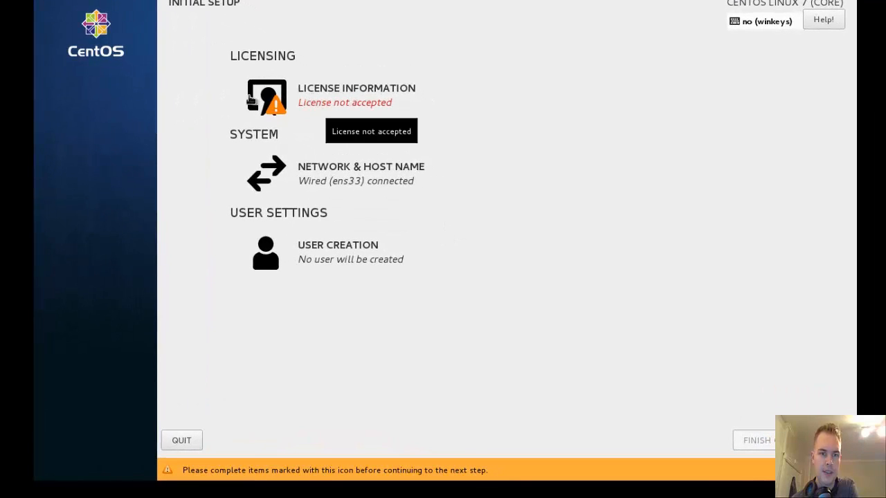
Accept the CentOS license agreement
{"action": "left_click", "coordinate": [290, 101]}
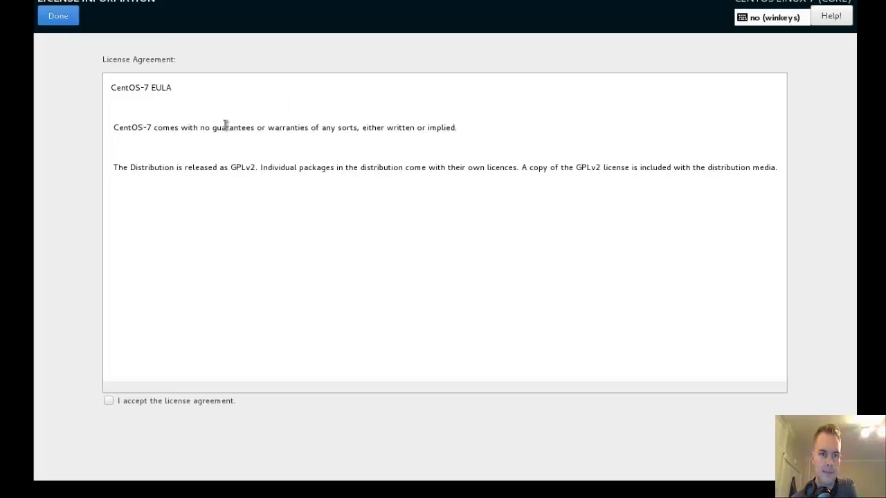
{"action": "left_click", "coordinate": [168, 401]}
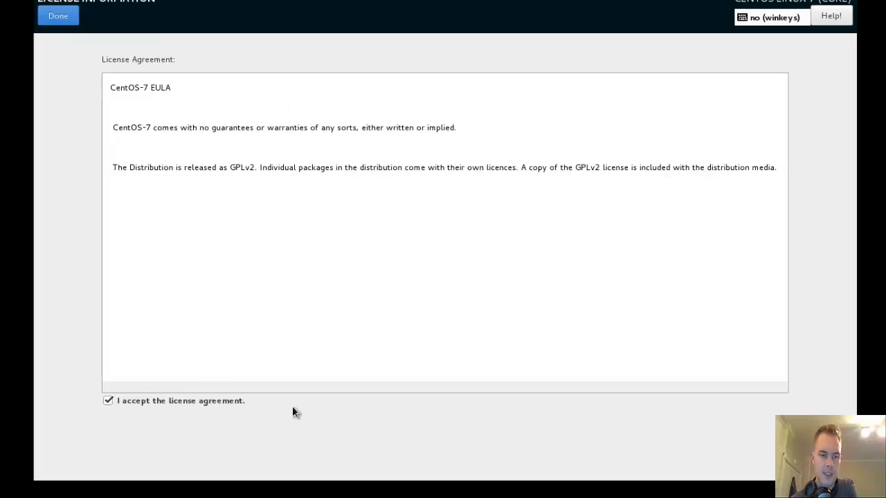
{"action": "left_click", "coordinate": [61, 19]}
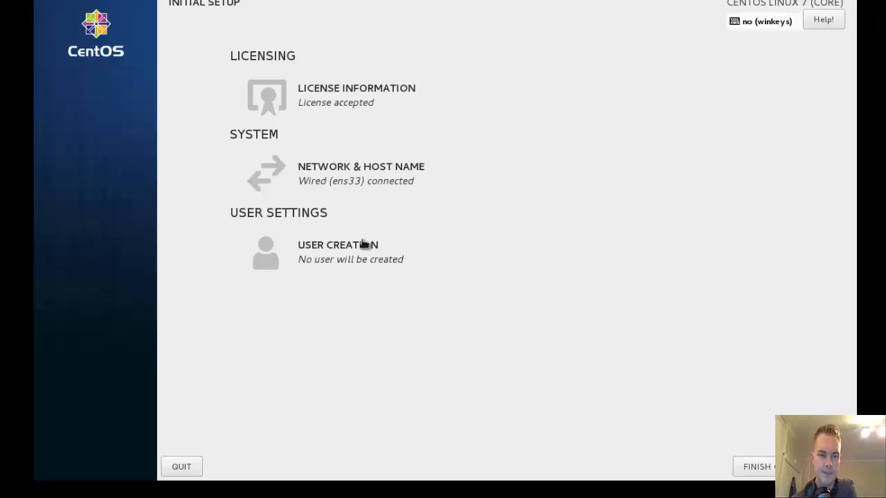
Replace the localhost.localdomain host name with a custom host name and apply it
{"action": "left_click", "coordinate": [356, 170]}
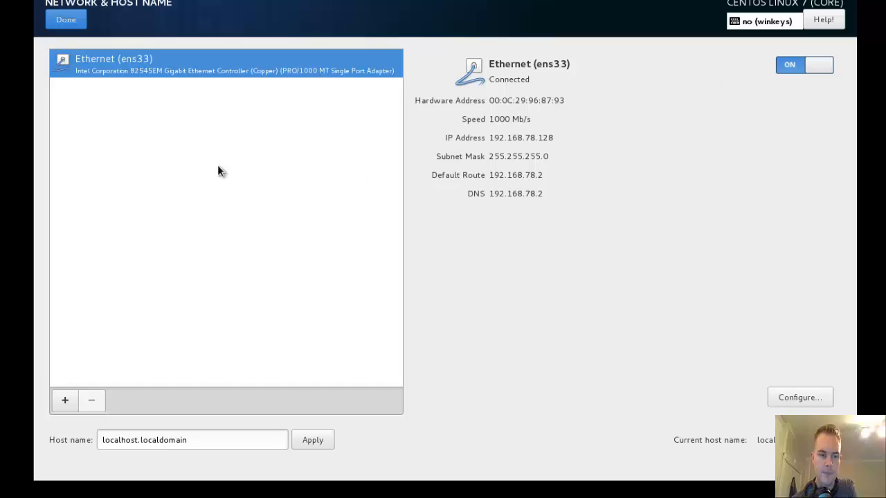
{"action": "left_click_drag", "start_coordinate": [223, 437], "coordinate": [62, 437]}
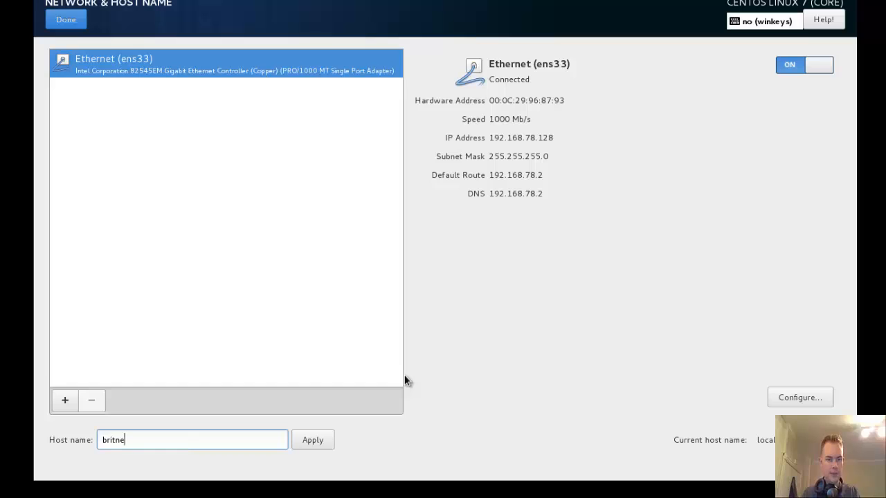
{"action": "left_click", "coordinate": [320, 440]}
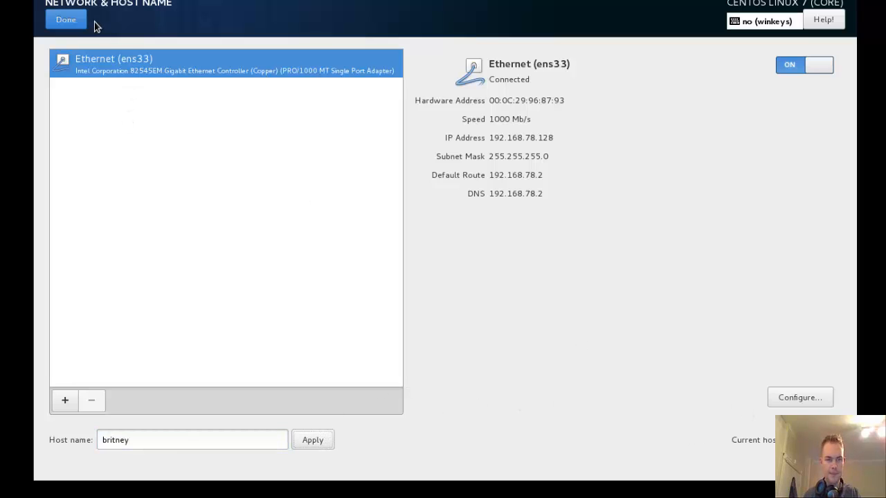
{"action": "left_click", "coordinate": [67, 21]}
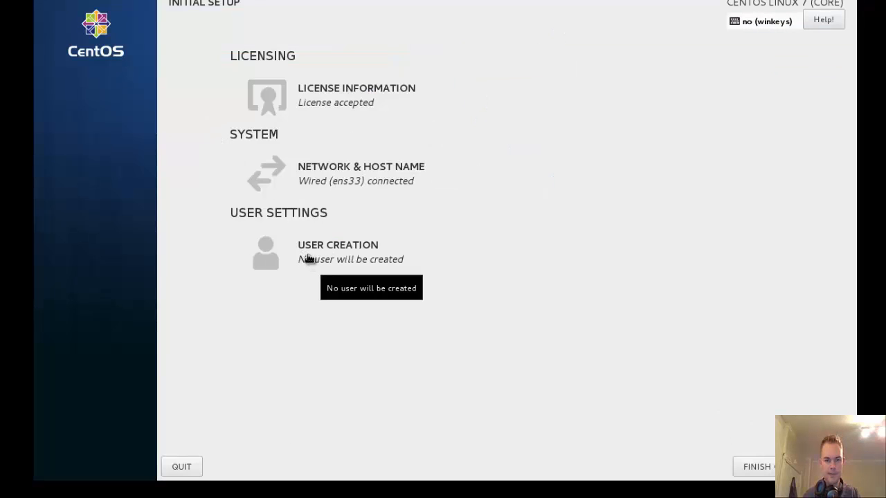
Enter the user's full name and a user name in the user creation form
{"action": "left_click", "coordinate": [305, 257]}
{"action": "type", "text": "S"}
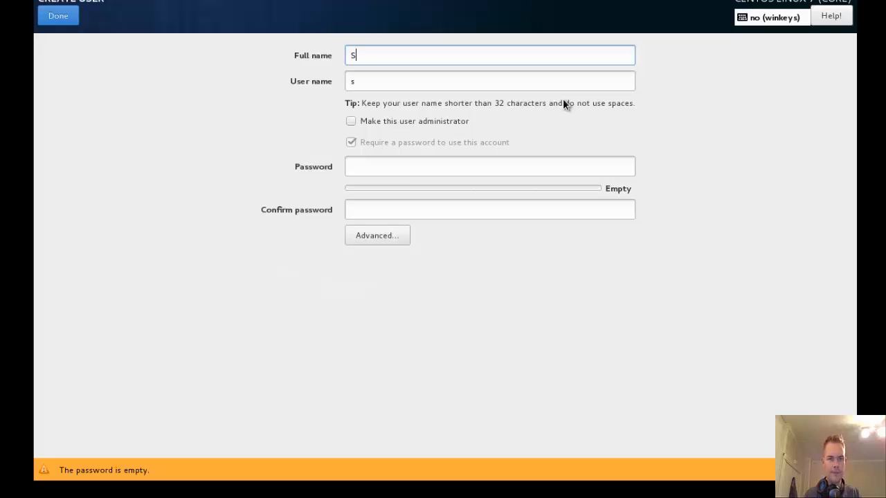
{"action": "type", "text": "indre Andre"}
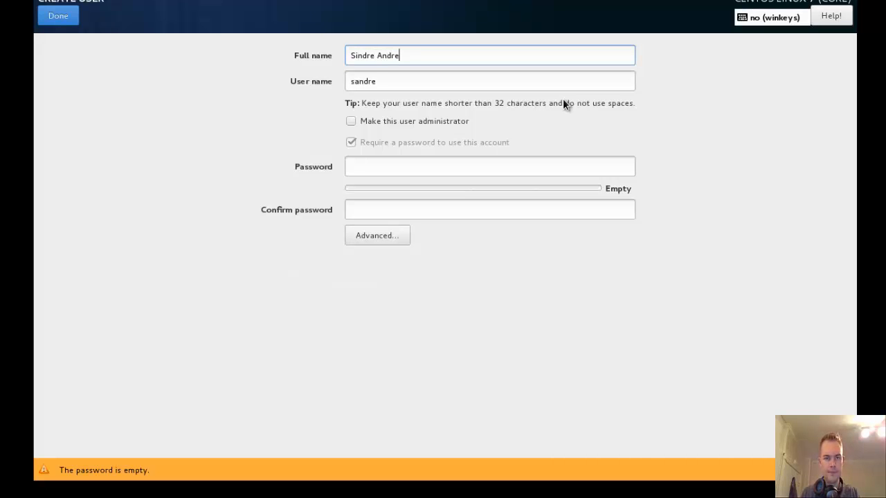
{"action": "key", "text": "Tab"}
{"action": "type", "text": "s"}
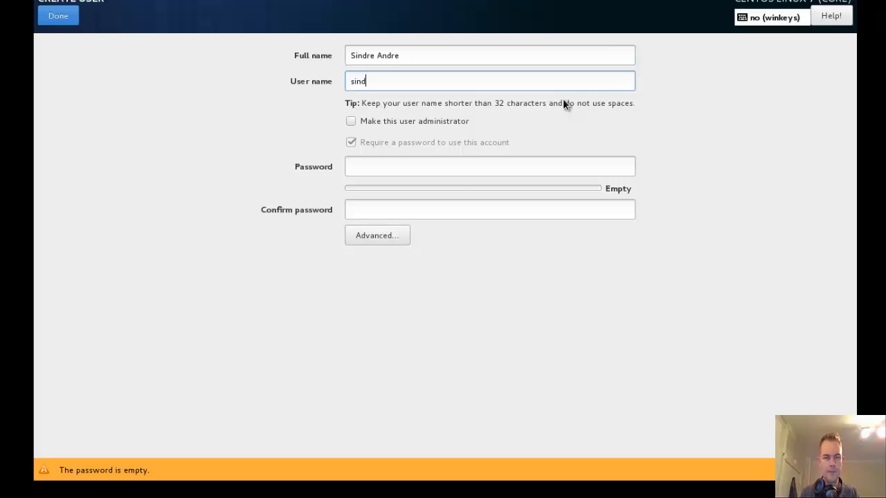
{"action": "type", "text": "in"}
{"action": "key", "text": "BackSpace"}
{"action": "key", "text": "BackSpace"}
{"action": "key", "text": "BackSpace"}
{"action": "type", "text": "sandre"}
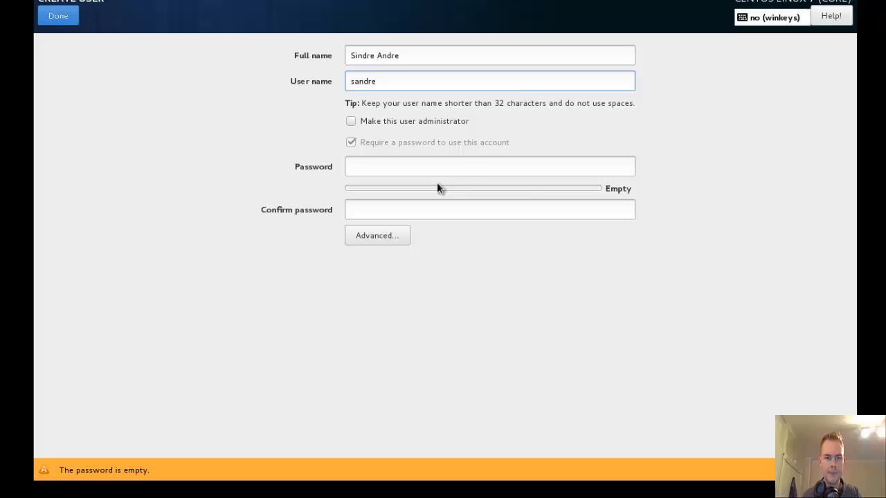
Set and confirm a six-character account password
{"action": "left_click", "coordinate": [405, 168]}
{"action": "type", "text": "ab"}
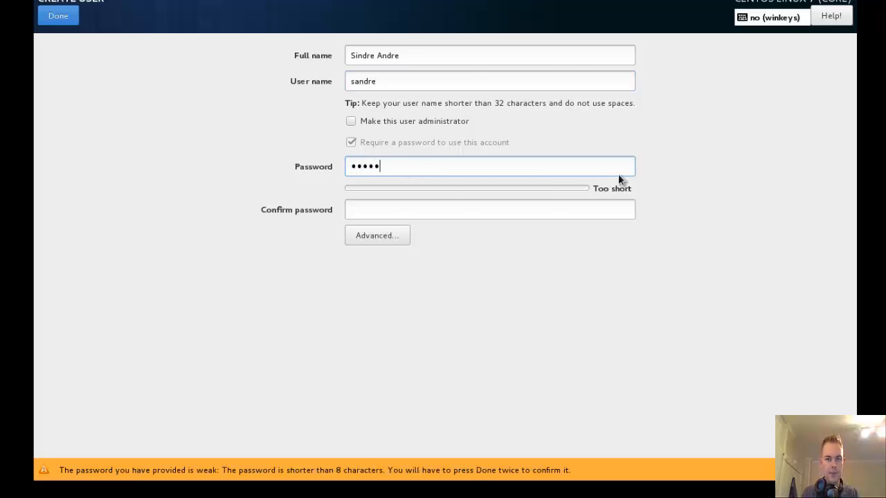
{"action": "key", "text": "ctrl+a"}
{"action": "type", "text": "abcdef"}
{"action": "key", "text": "Tab"}
{"action": "type", "text": "abc"}
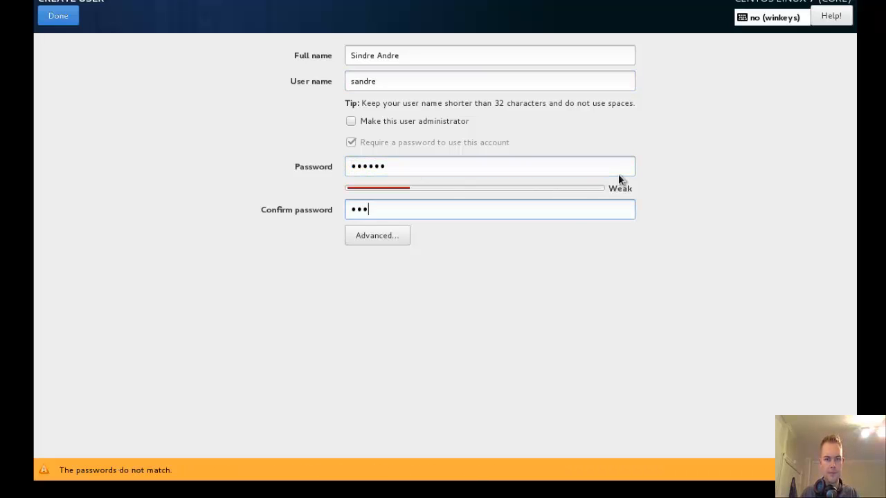
{"action": "type", "text": "def"}
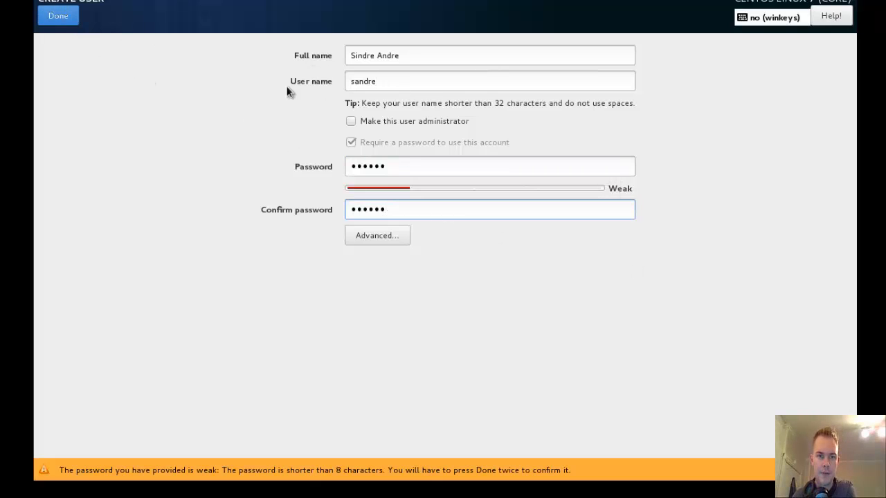
Correct the user name, make the user an administrator, and accept the weak-password warning
{"action": "left_click", "coordinate": [407, 80]}
{"action": "key", "text": "BackSpace"}
{"action": "key", "text": "BackSpace"}
{"action": "key", "text": "BackSpace"}
{"action": "key", "text": "BackSpace"}
{"action": "key", "text": "BackSpace"}
{"action": "key", "text": "BackSpace"}
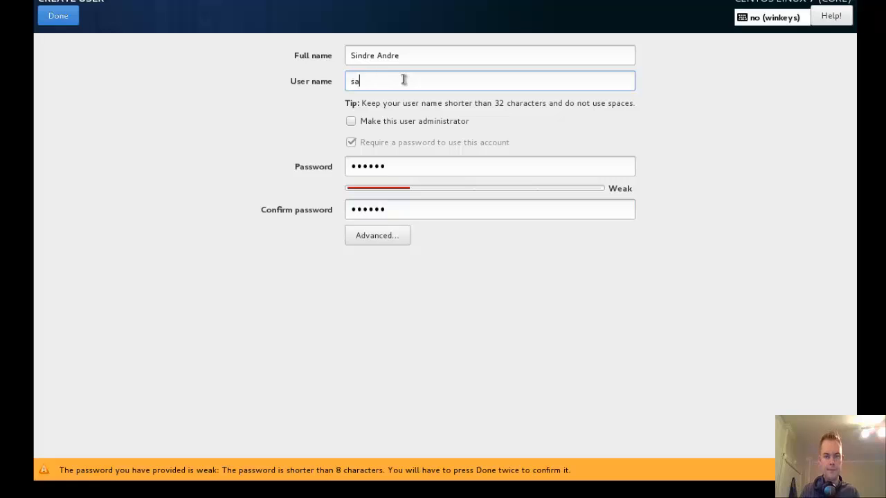
{"action": "type", "text": "sindre"}
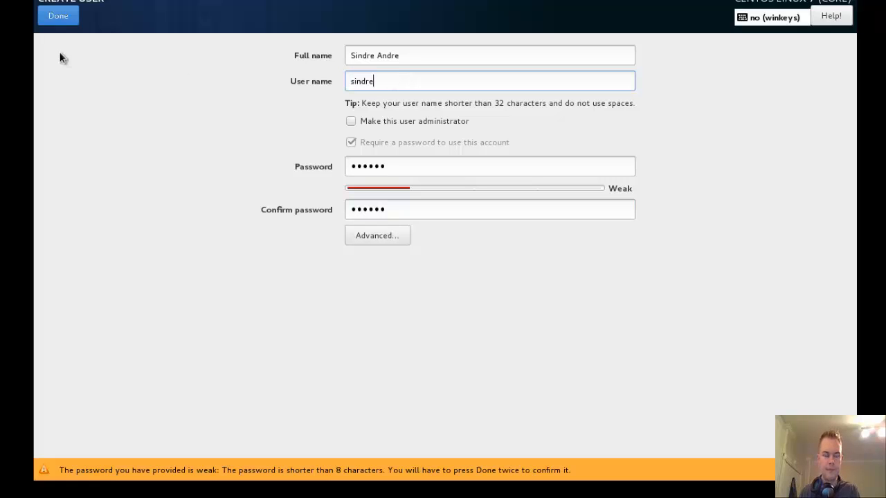
{"action": "left_click", "coordinate": [415, 123]}
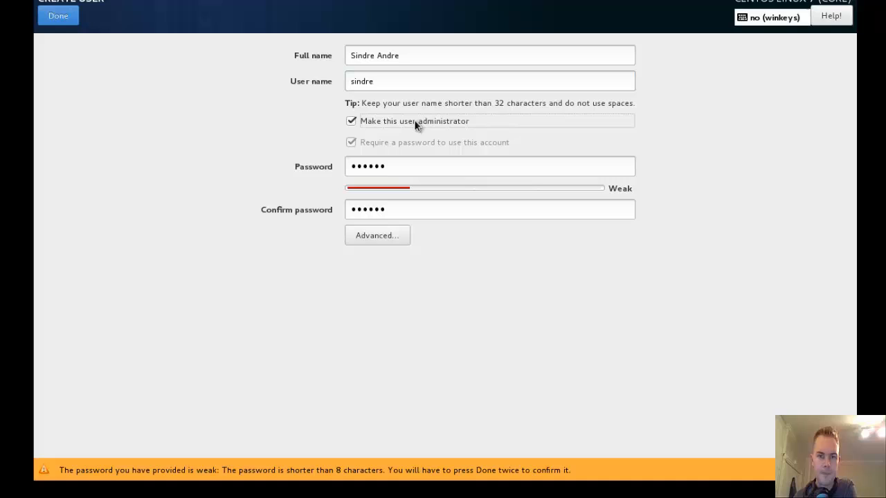
{"action": "left_click", "coordinate": [70, 20]}
Finish the configuration and sign in as the new administrator with the account password
{"action": "left_click", "coordinate": [68, 20]}
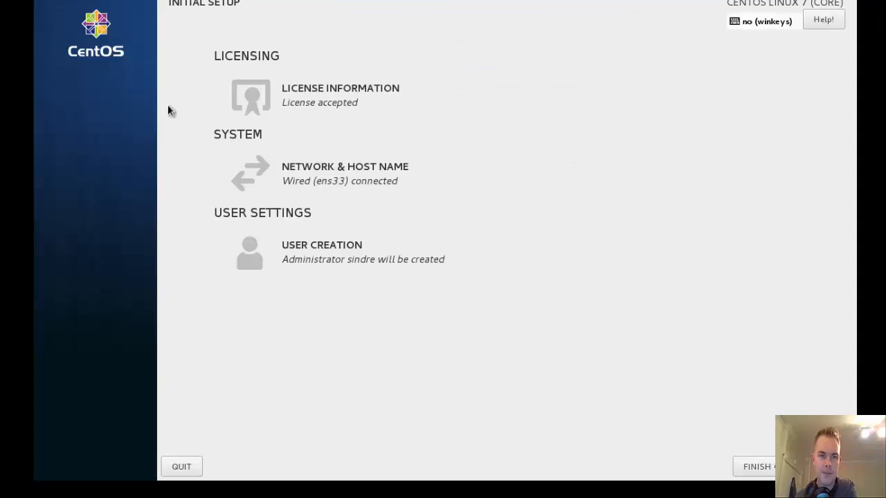
{"action": "left_click", "coordinate": [751, 467]}
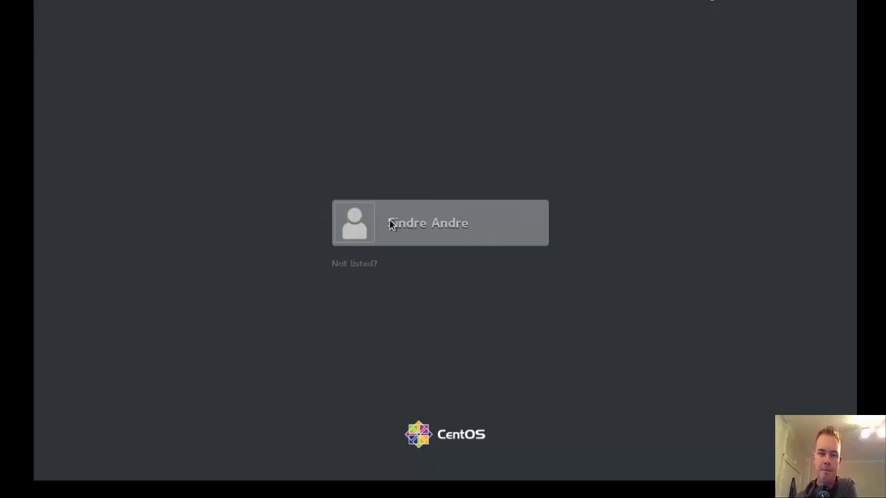
{"action": "left_click", "coordinate": [390, 223]}
{"action": "type", "text": "******"}
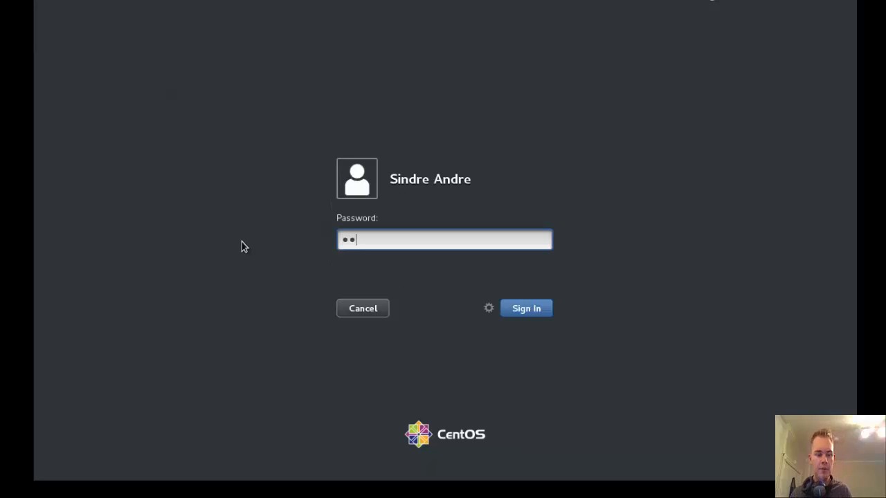
{"action": "left_click", "coordinate": [527, 310]}
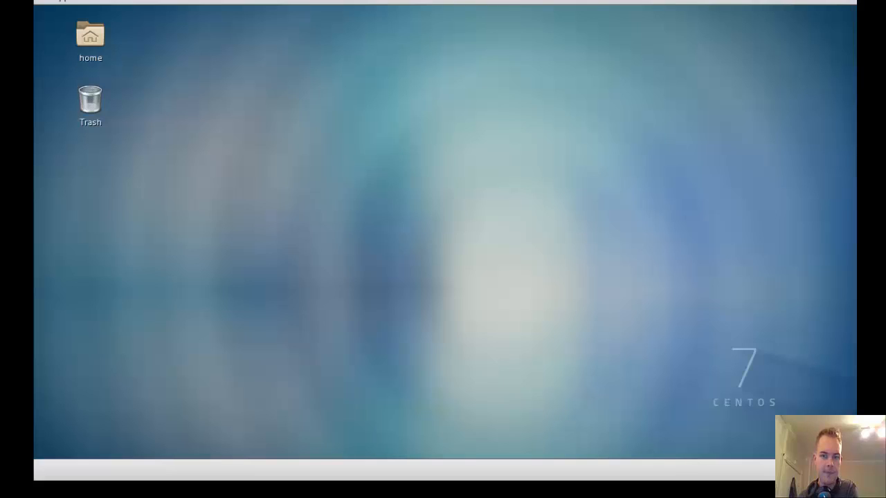
Finish GNOME first-run setup with English and Norwegian layout, skip online accounts, and close the Getting Started help
{"action": "mouse_move", "coordinate": [283, 497]}
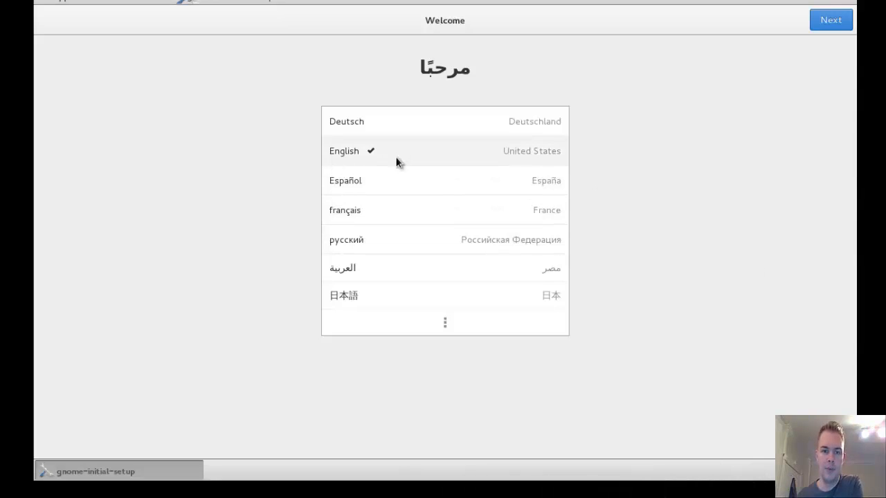
{"action": "left_click", "coordinate": [823, 16]}
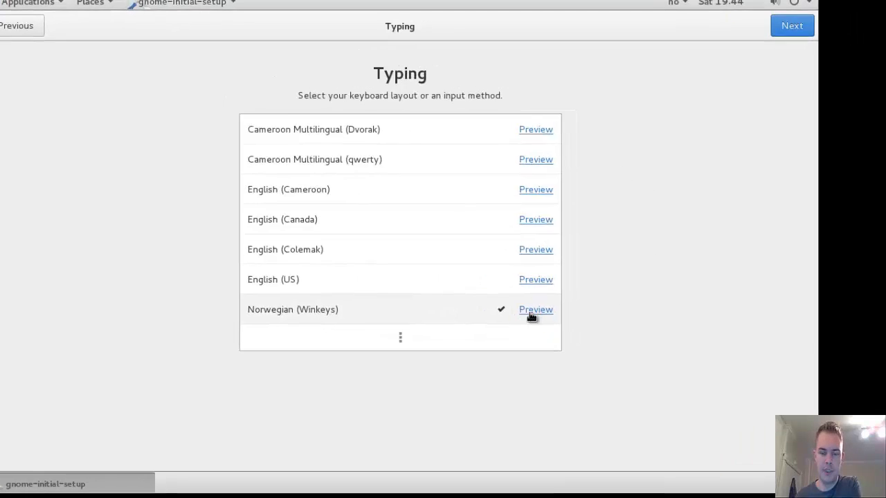
{"action": "left_click", "coordinate": [652, 48]}
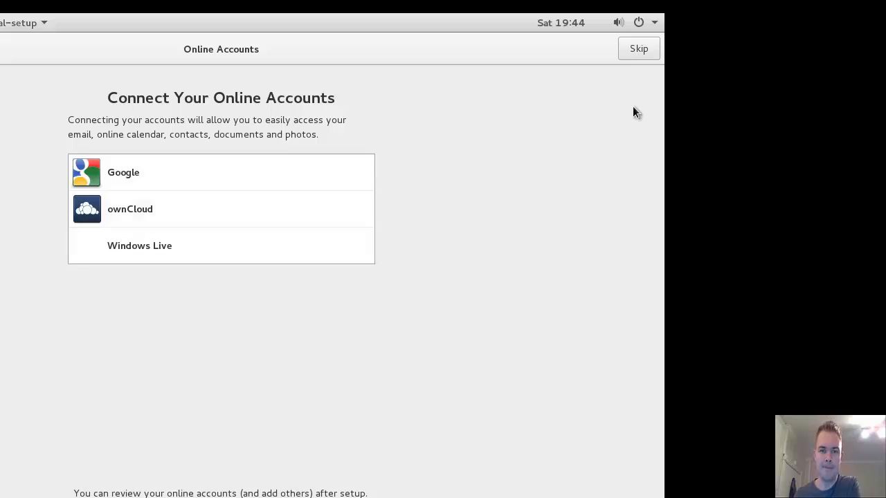
{"action": "left_click", "coordinate": [638, 50]}
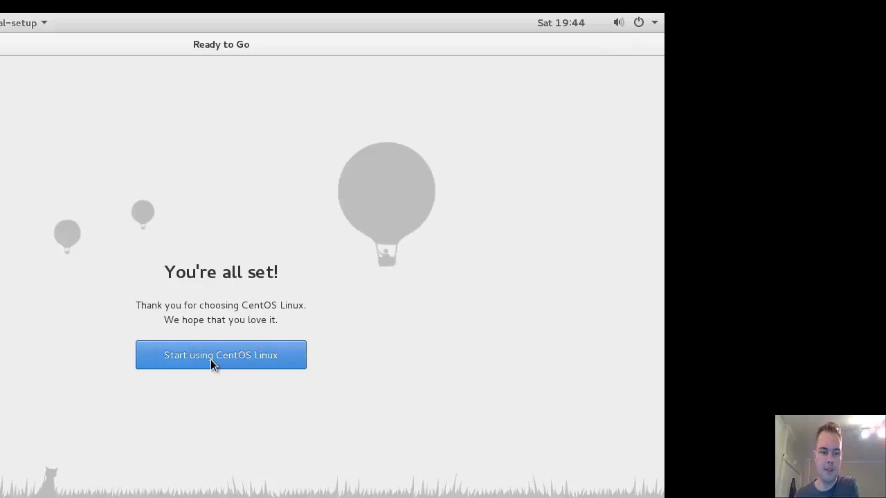
{"action": "left_click", "coordinate": [245, 358]}
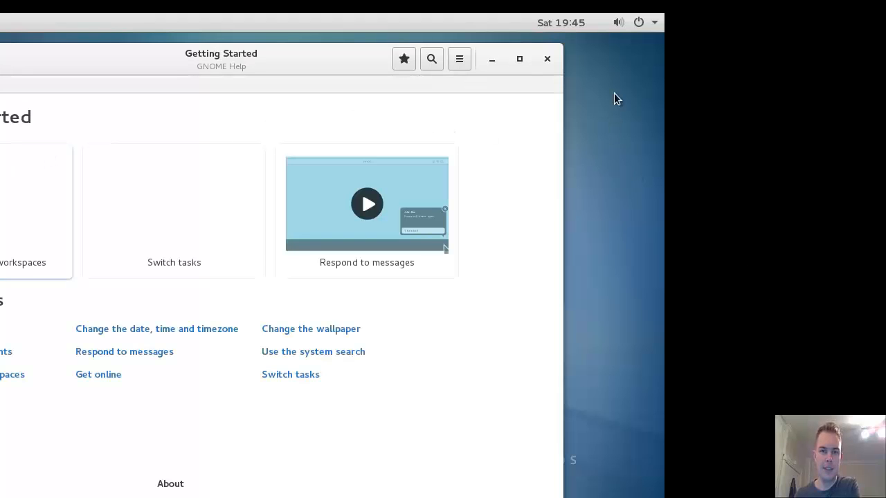
{"action": "left_click", "coordinate": [547, 60]}
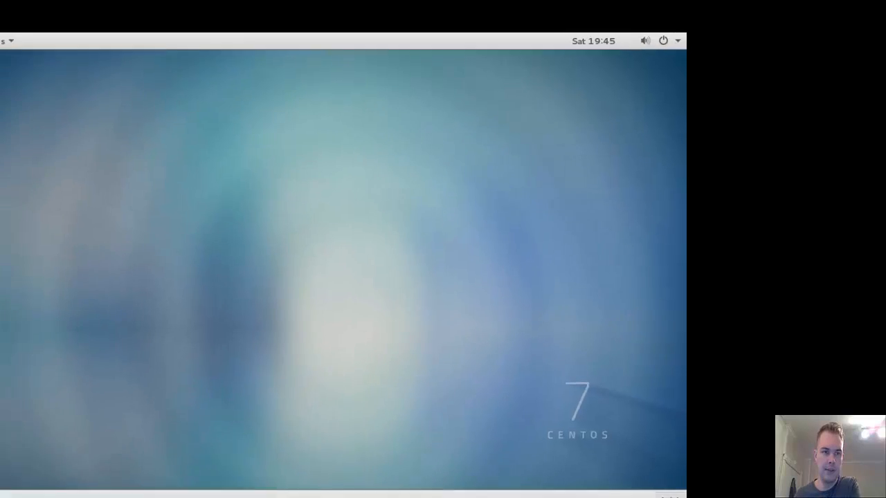
Launch Firefox from Applications, switch the VM to full screen, and load nettport.com
{"action": "left_click", "coordinate": [108, 72]}
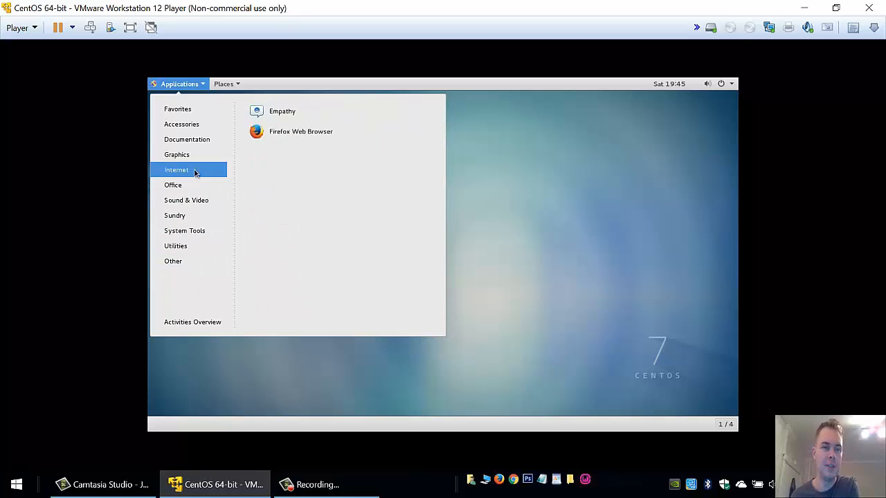
{"action": "left_click", "coordinate": [292, 134]}
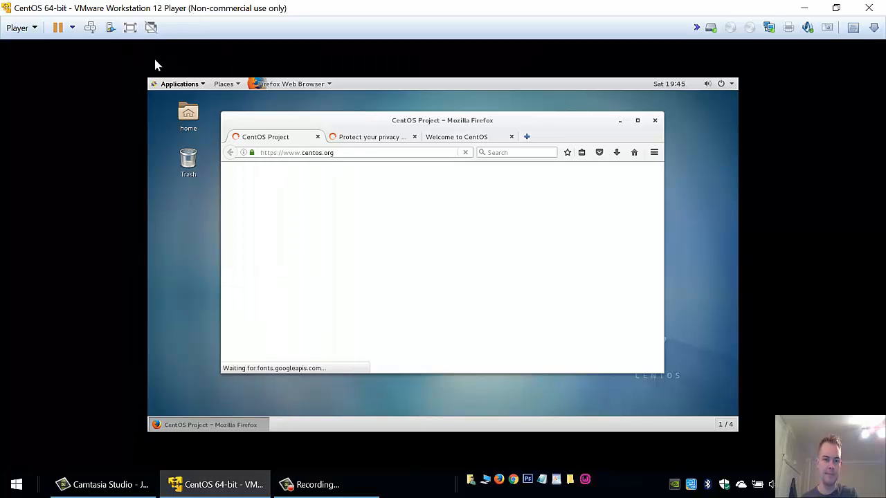
{"action": "left_click", "coordinate": [130, 27]}
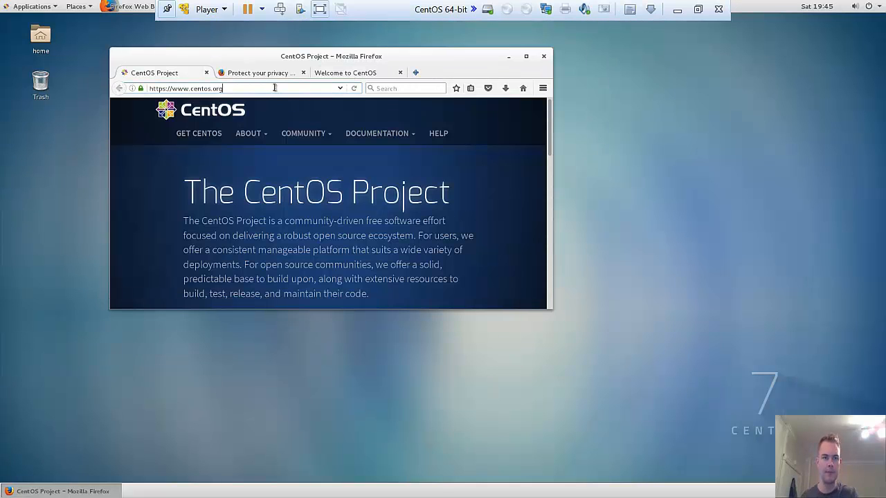
{"action": "key", "text": "ctrl+a"}
{"action": "type", "text": "nettport.com/"}
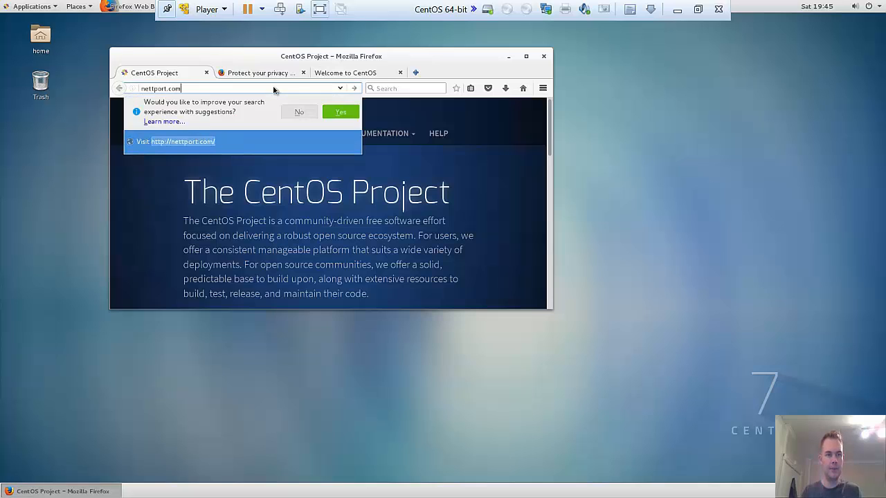
{"action": "key", "text": "Return"}
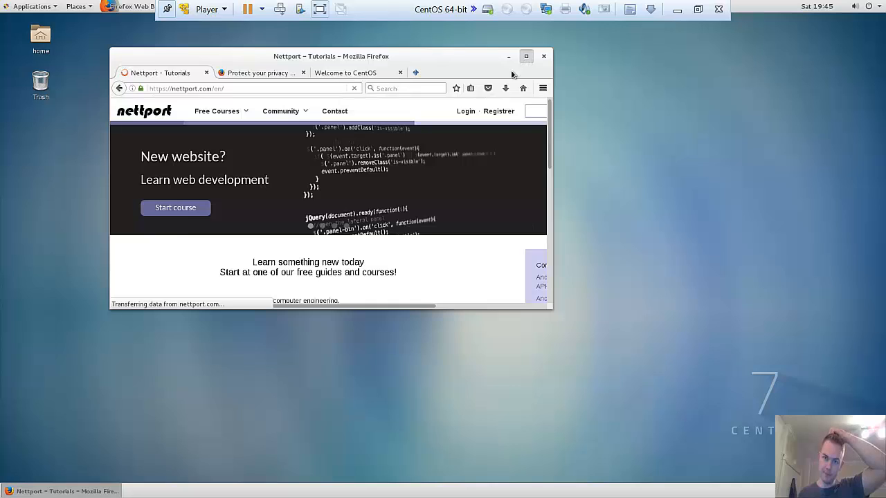
Maximize Firefox, go to the Community Topics discussion page, and leave VM full-screen mode
{"action": "left_click", "coordinate": [527, 57]}
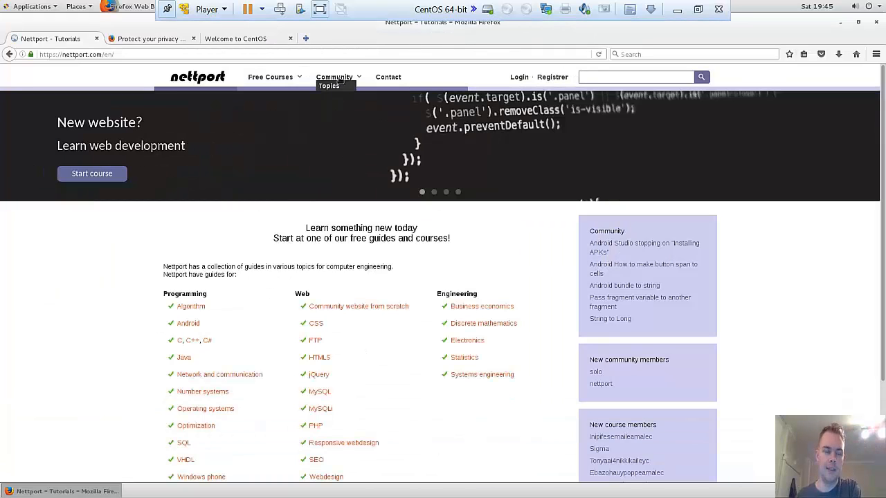
{"action": "left_click", "coordinate": [336, 89]}
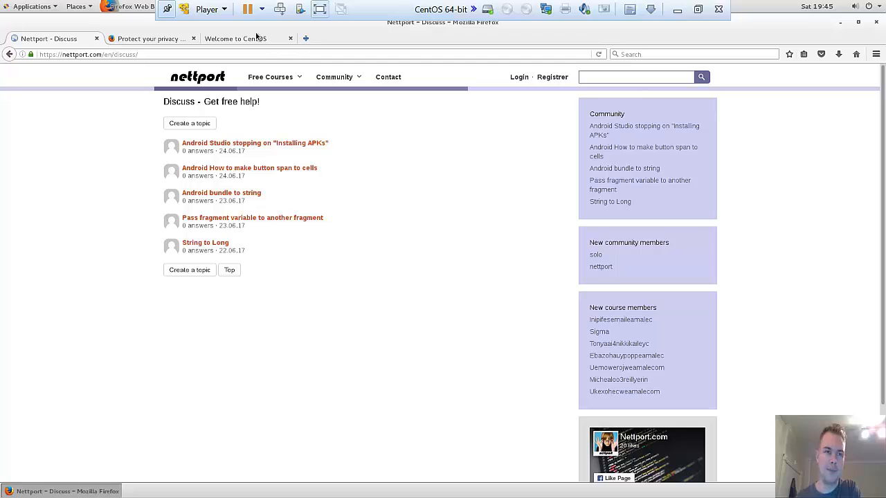
{"action": "left_click", "coordinate": [698, 9]}
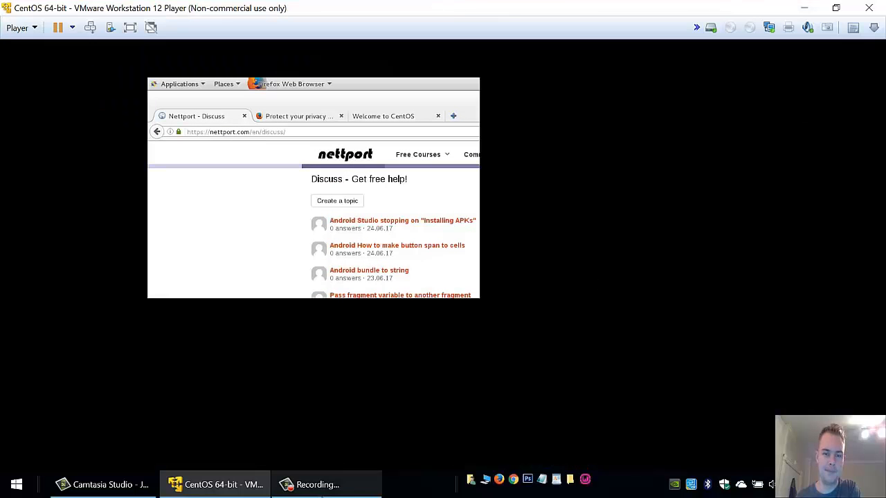